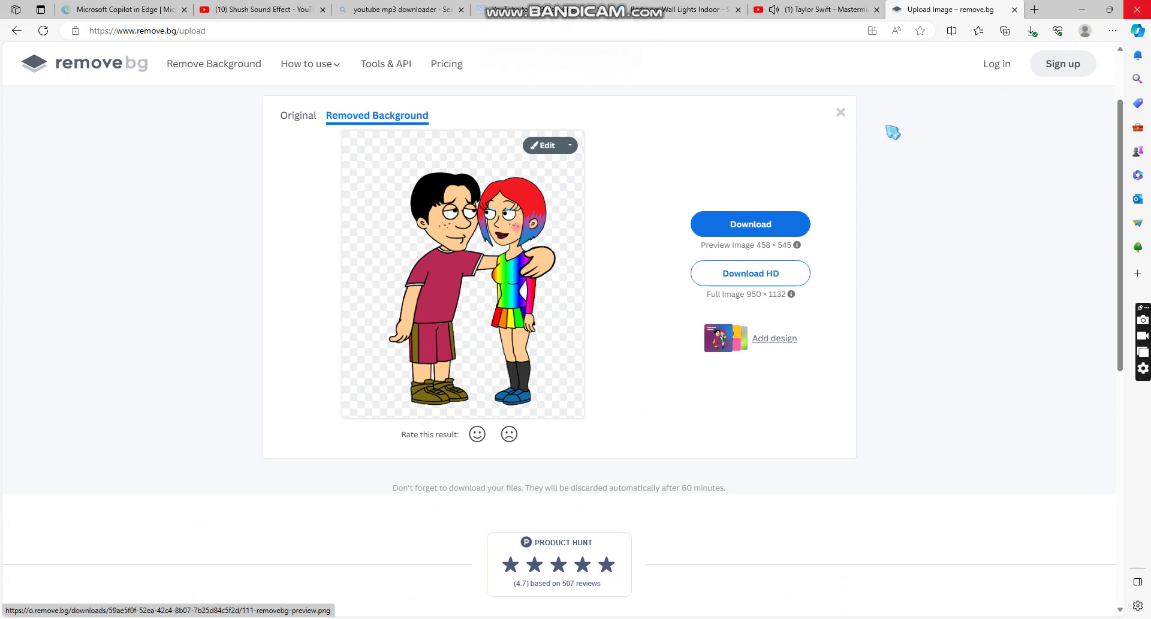
Download the preview-size image of the couple with its background removed.
click(787, 230)
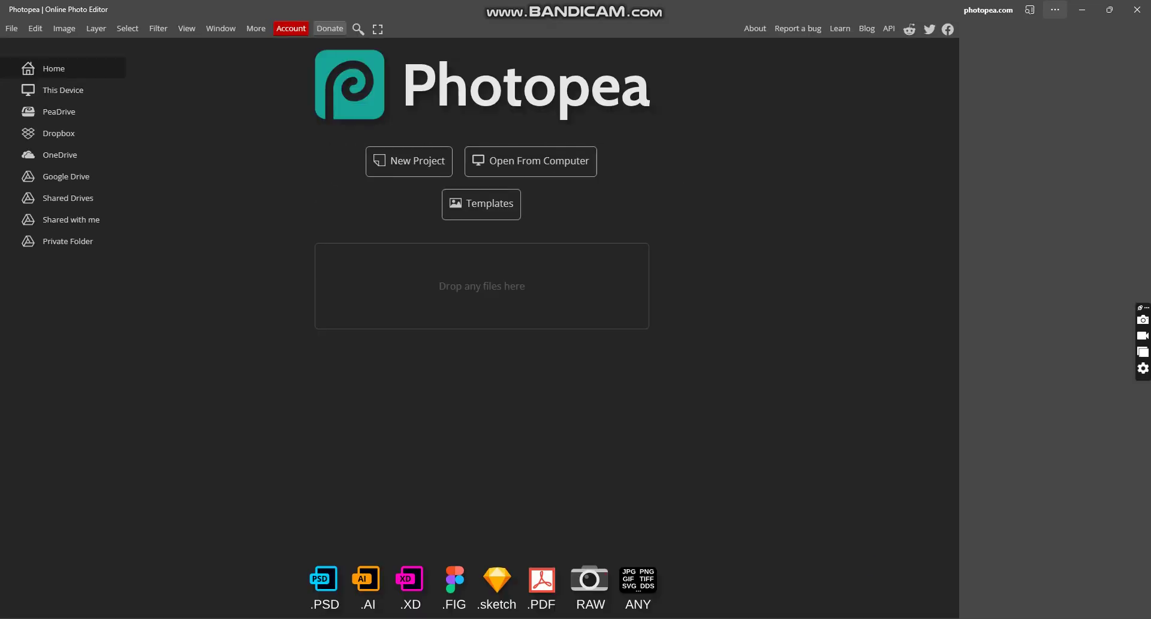
Switch to Photopea and open the image named pink from the Pictures folder.
click(578, 151)
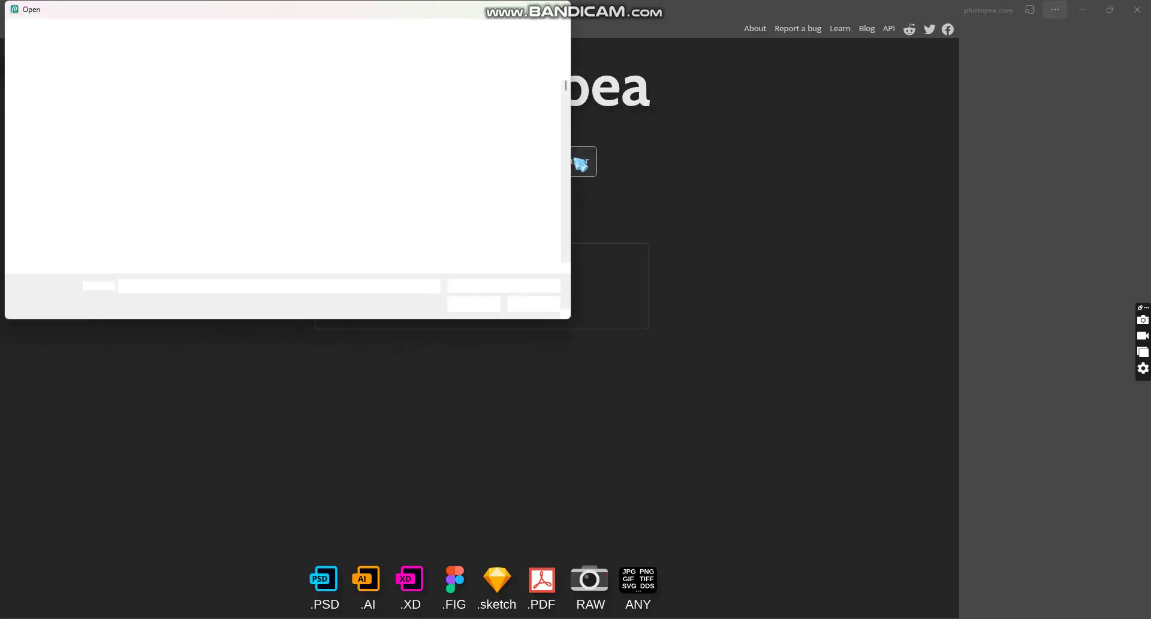
scroll(380, 171, down, 15)
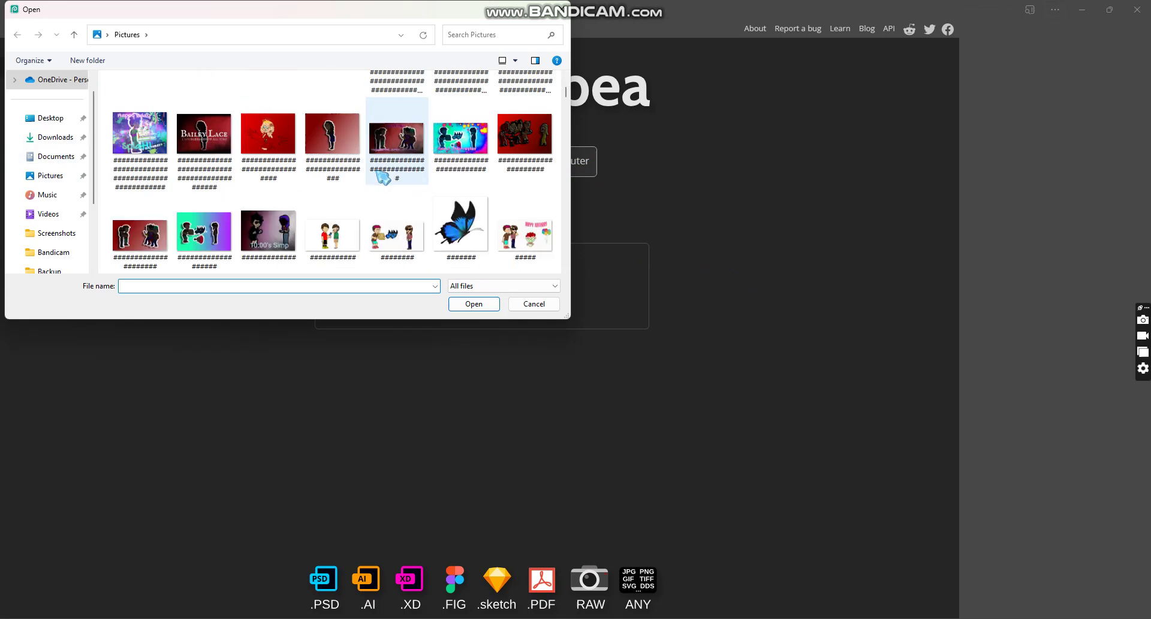
scroll(384, 175, down, 15)
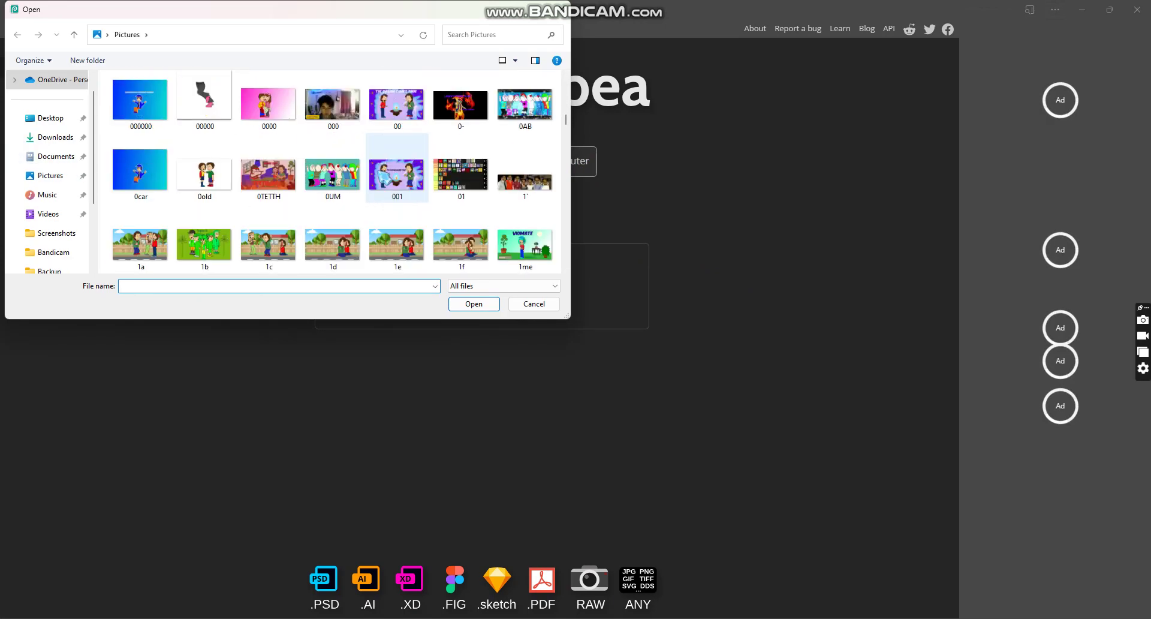
scroll(381, 174, down, 5)
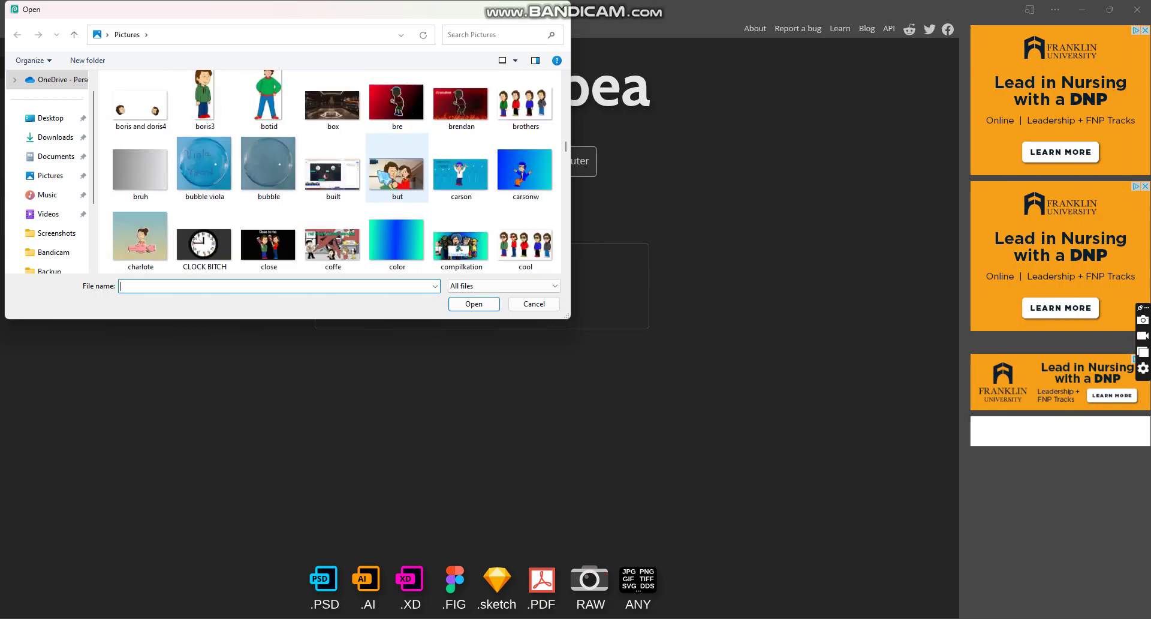
scroll(380, 189, down, 10)
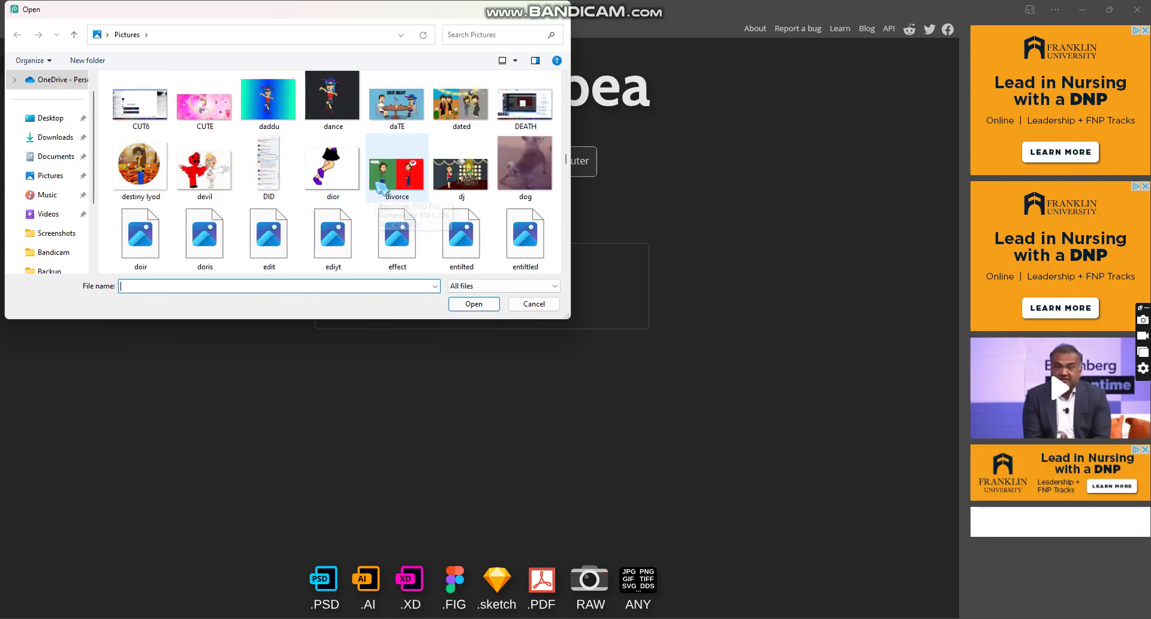
scroll(382, 191, down, 10)
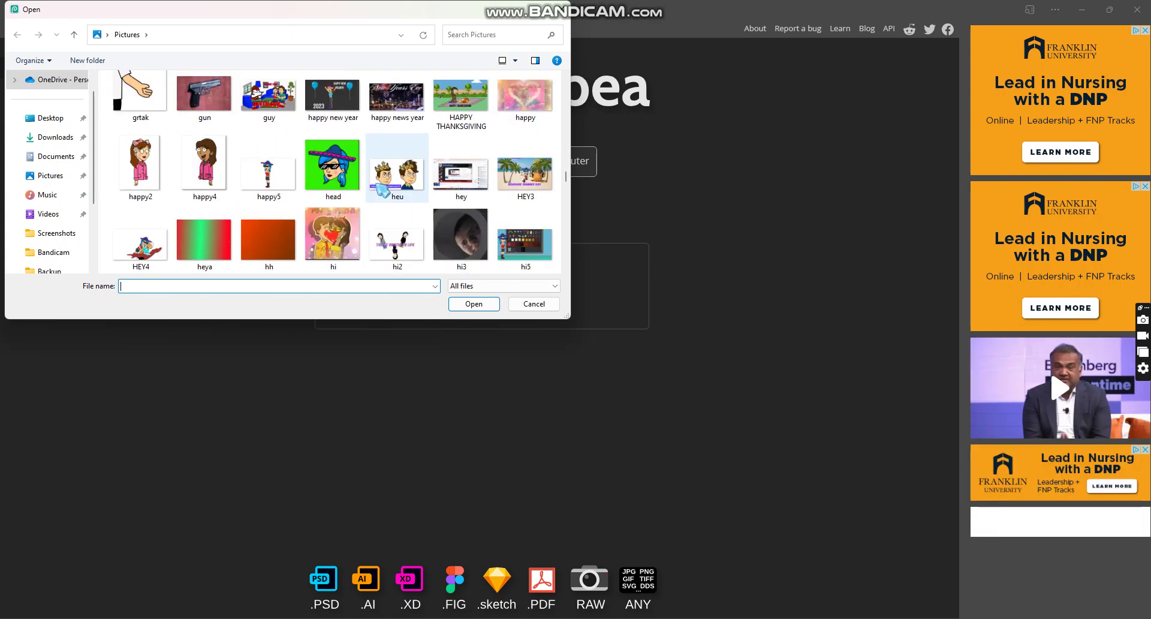
scroll(378, 187, down, 5)
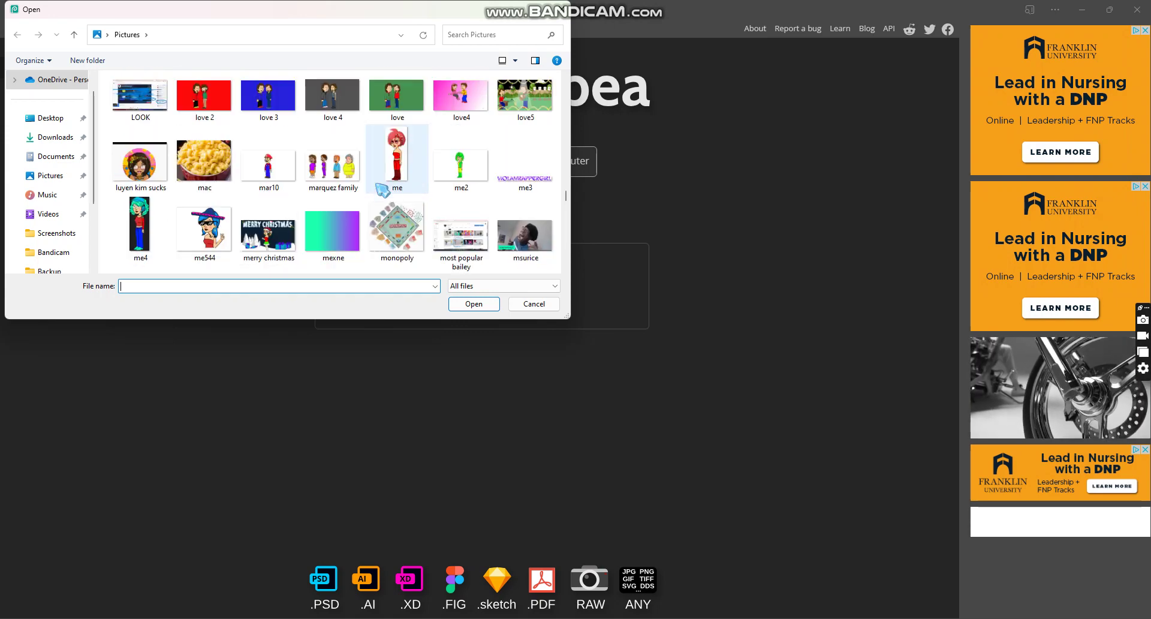
scroll(378, 190, down, 2)
click(392, 177)
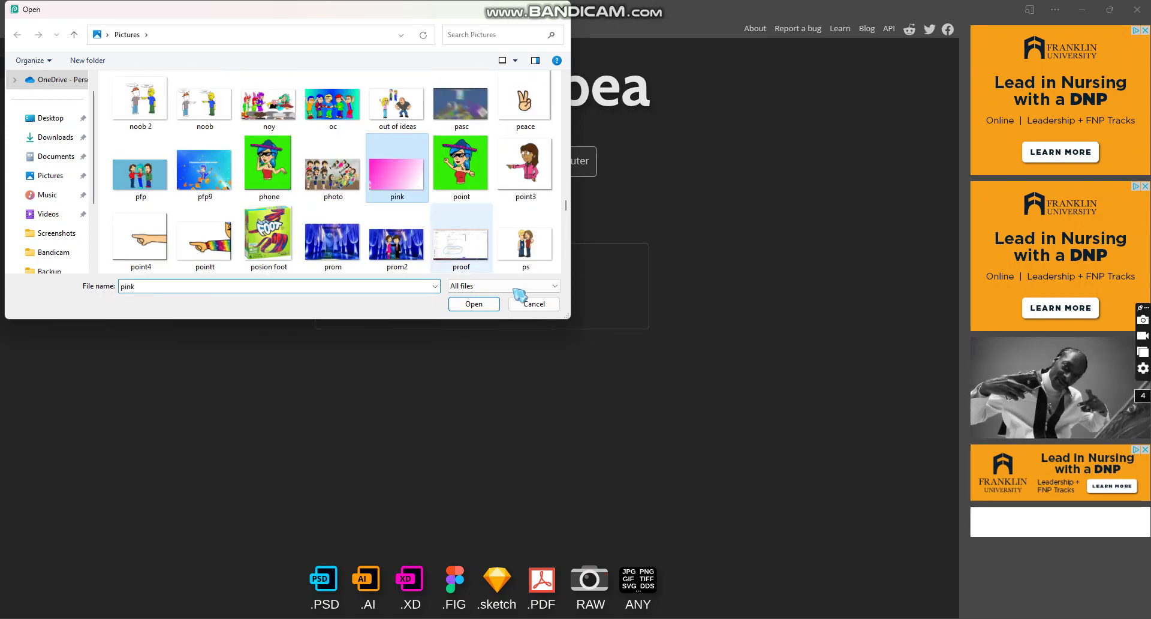
click(472, 304)
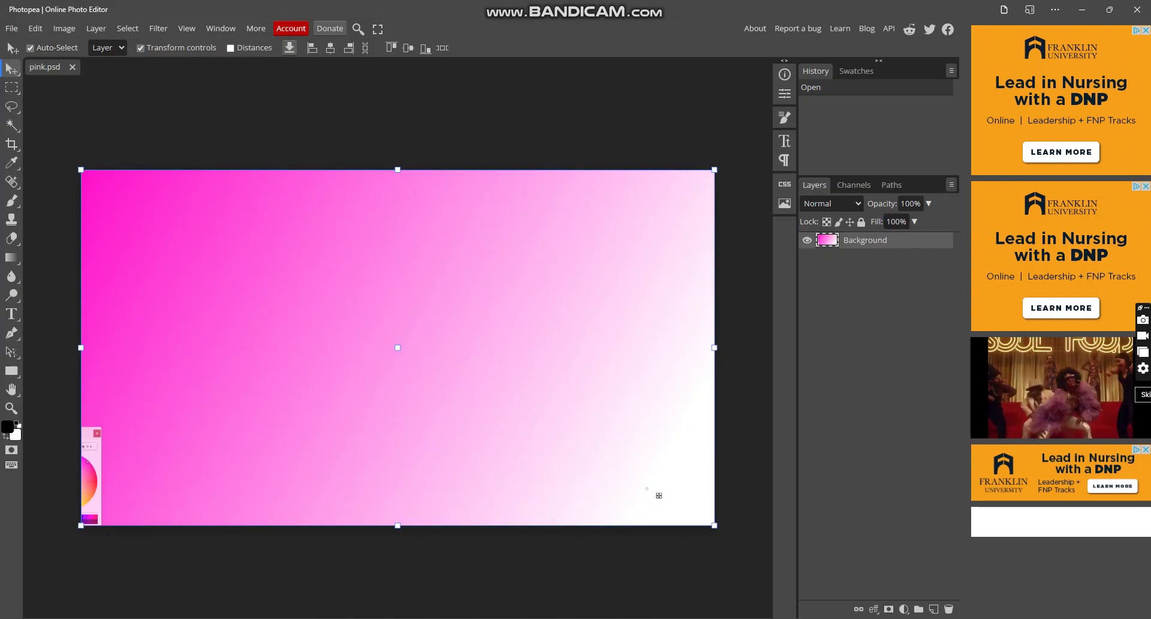
Place 111-removebg-preview from the Downloads folder onto the pink background and enlarge it to about 164%, near the middle of the canvas.
mouse_move(854, 618)
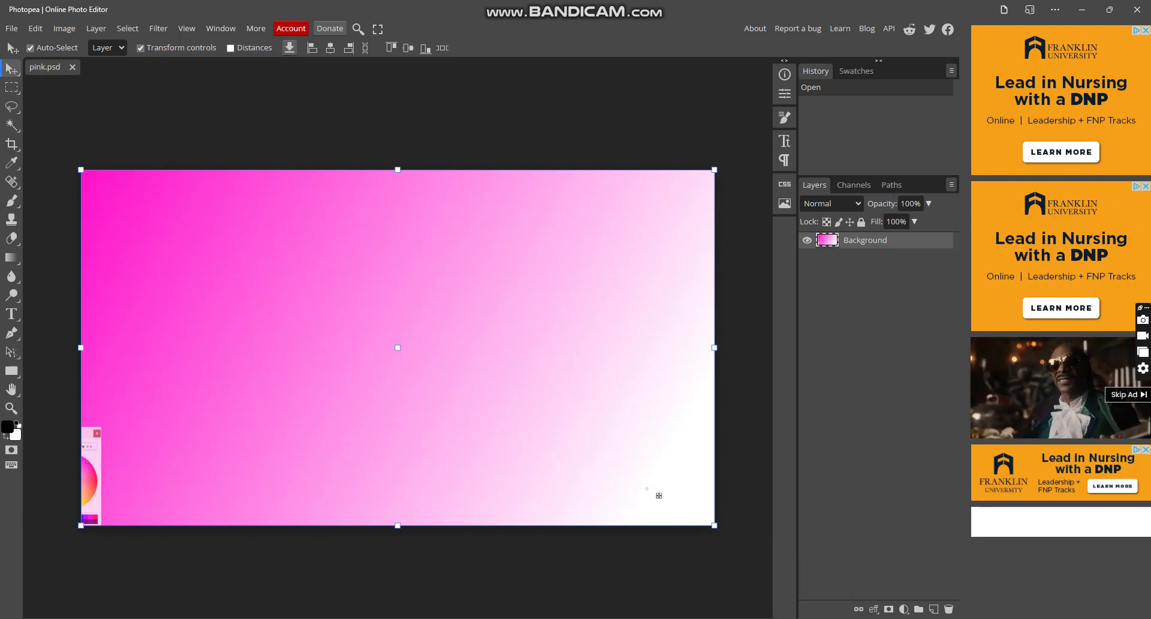
key(alt+Tab)
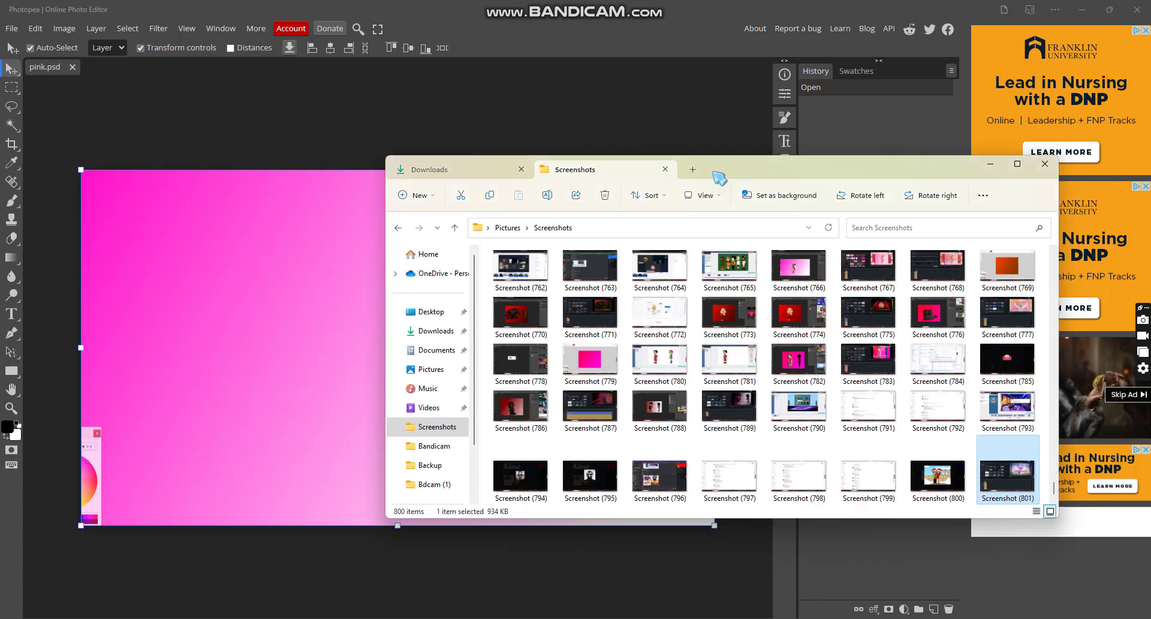
click(693, 171)
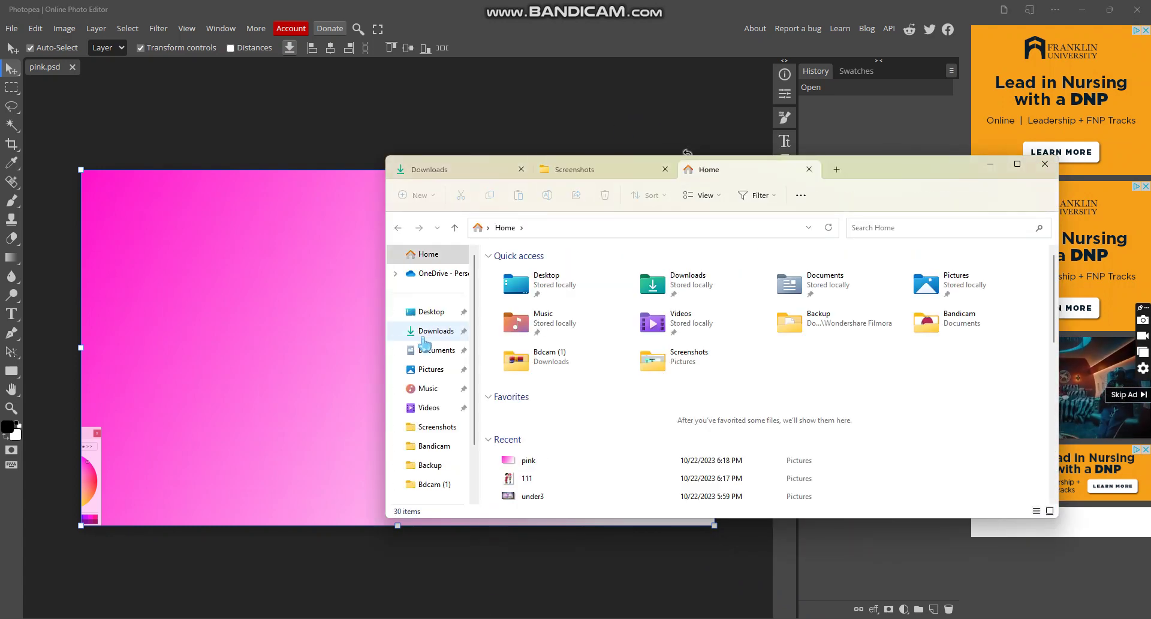
click(433, 330)
drag(552, 296, 458, 283)
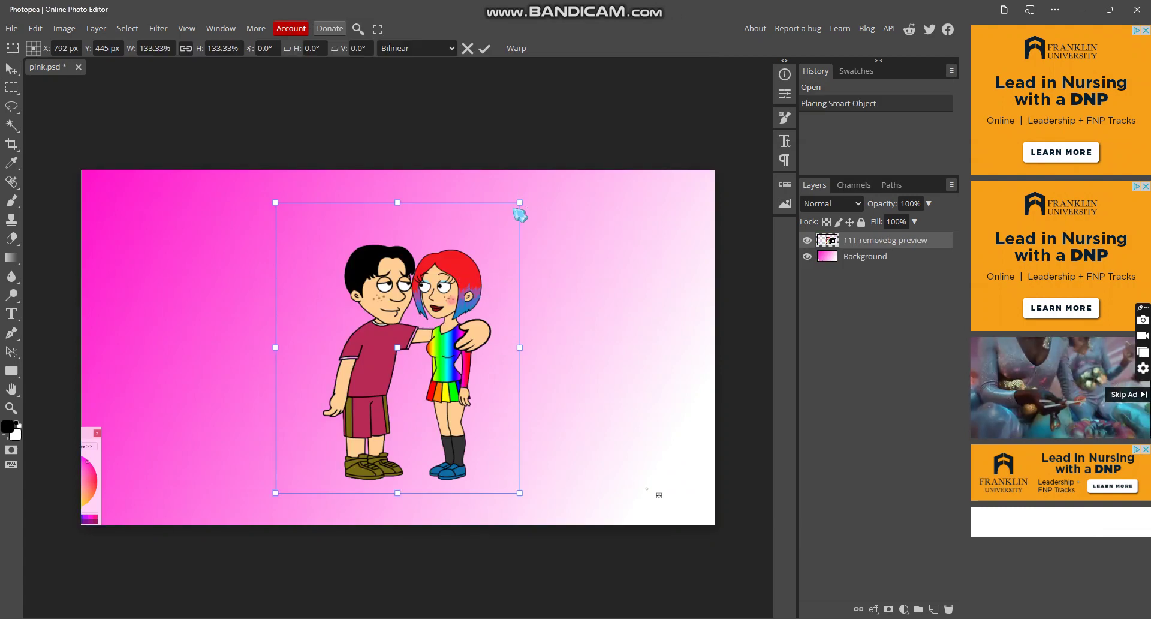
drag(520, 202, 605, 135)
drag(505, 258, 474, 272)
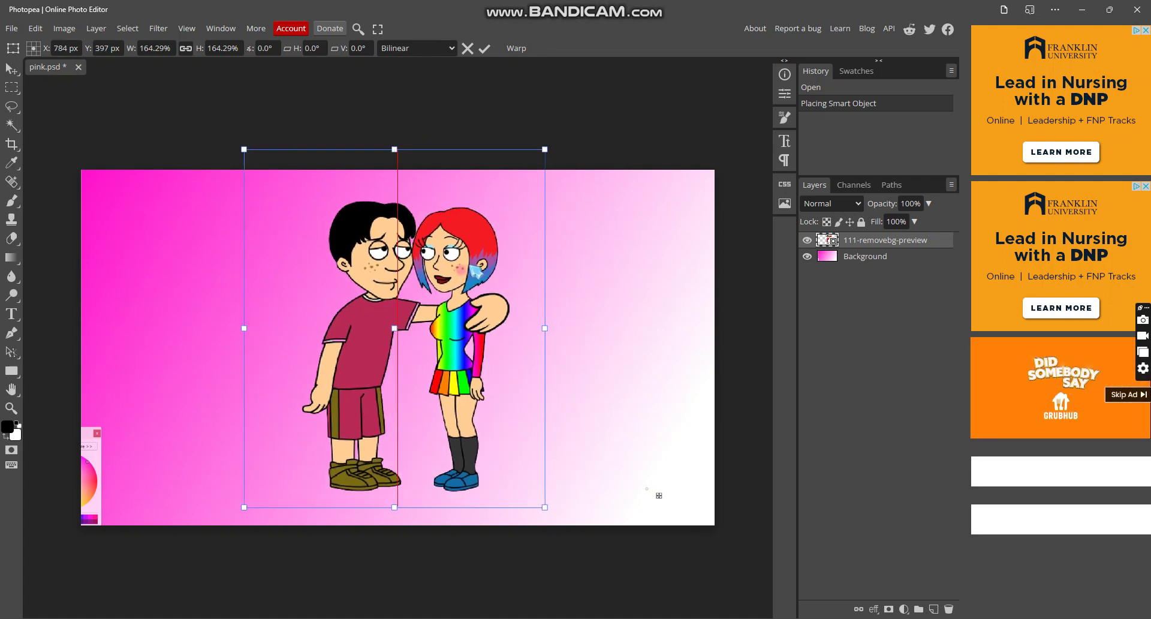
Apply Bevel and Emboss with Contour and a 16 px outside stroke to the 111-removebg-preview layer.
right_click(908, 243)
click(908, 252)
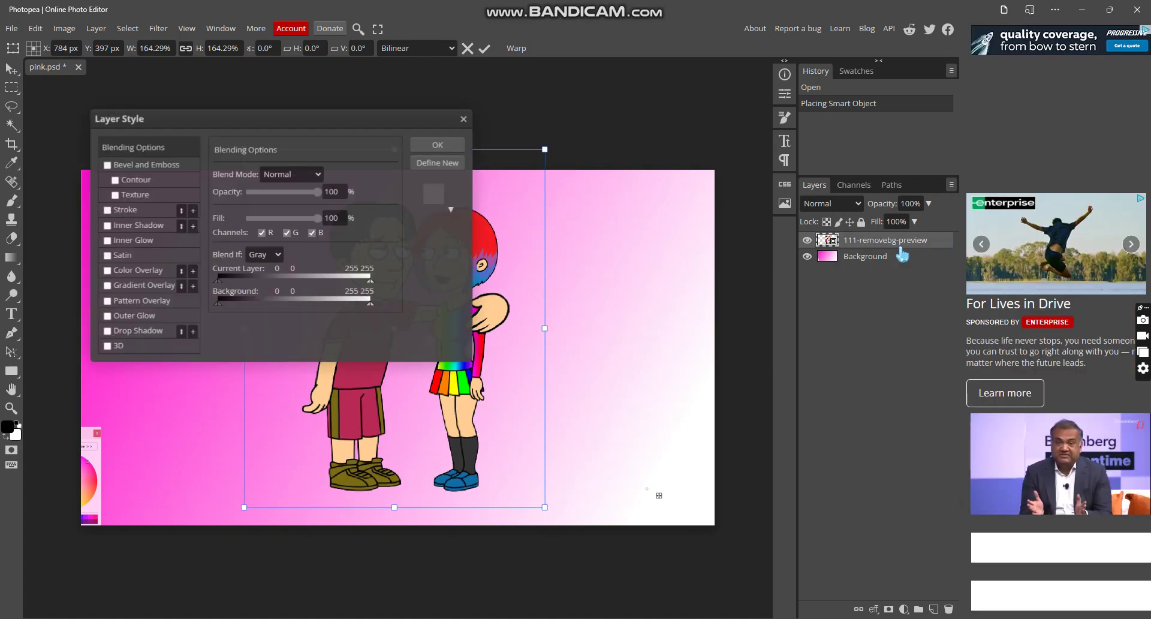
click(115, 170)
click(115, 180)
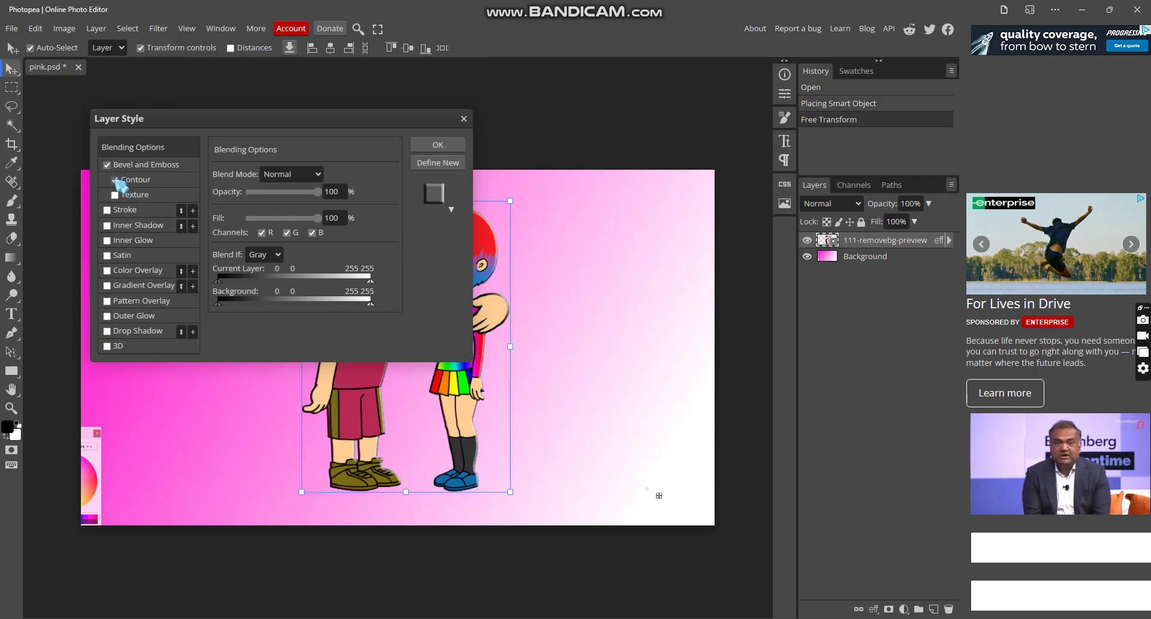
click(108, 210)
click(129, 210)
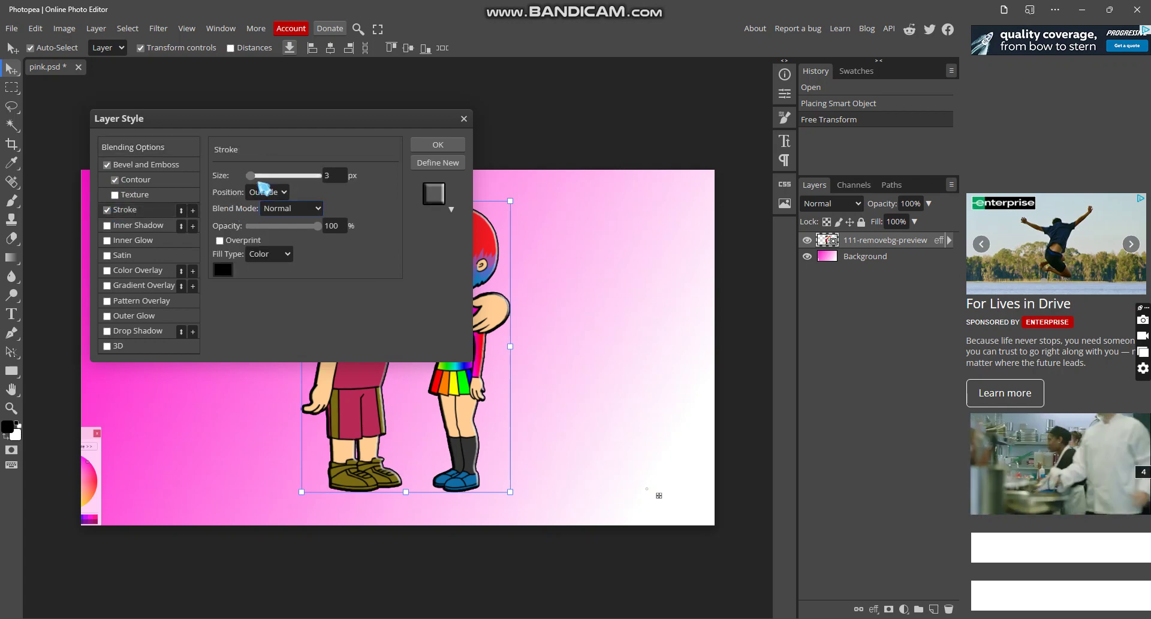
mouse_move(252, 175)
mouse_down()
mouse_move(326, 175)
mouse_move(255, 176)
mouse_up()
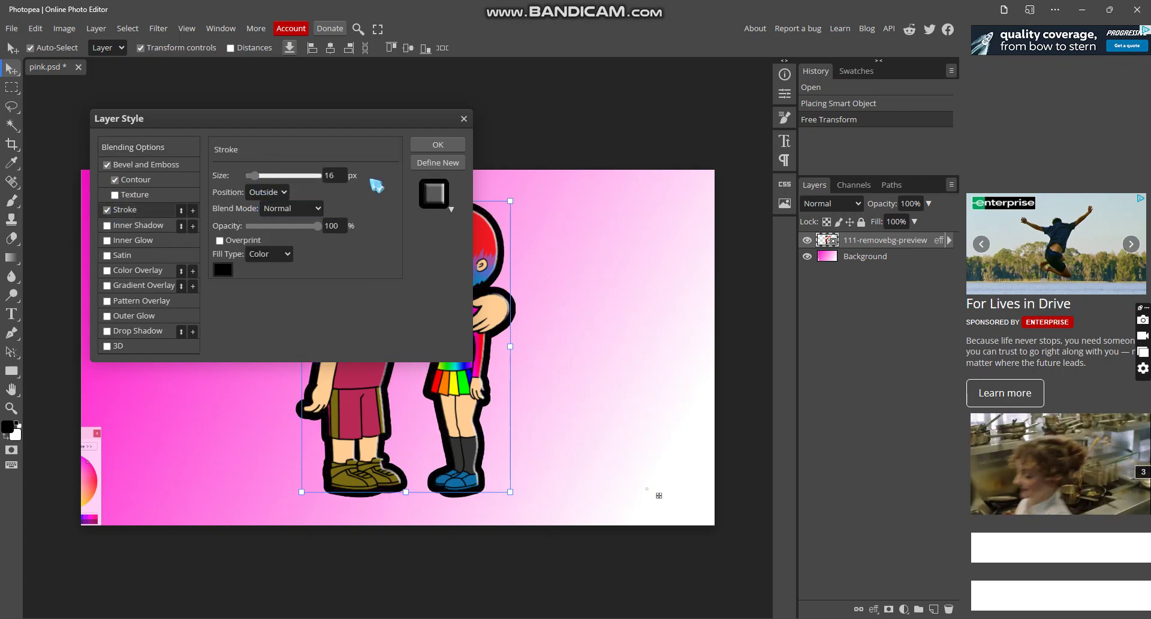
click(431, 146)
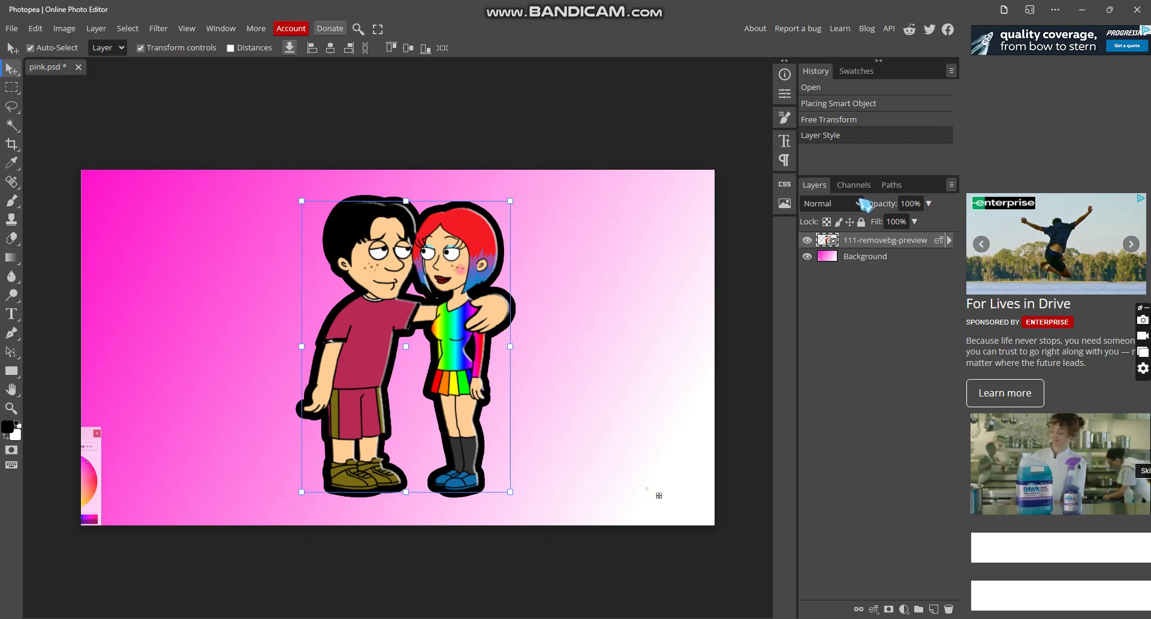
Change the stroke color of the 111-removebg-preview layer to white.
right_click(863, 243)
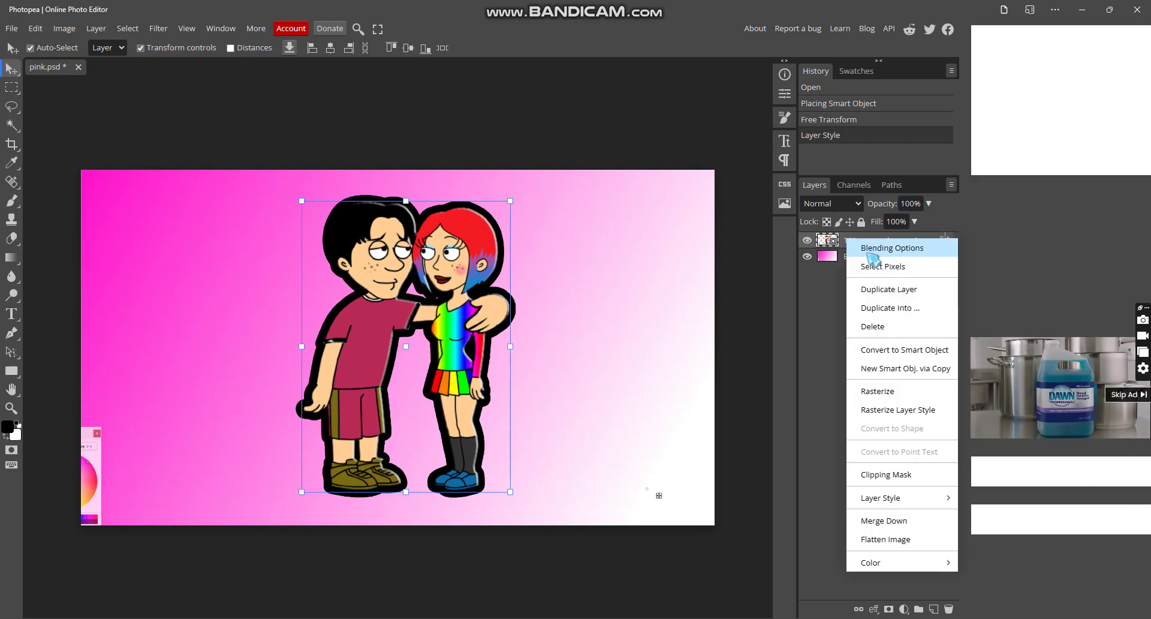
click(869, 248)
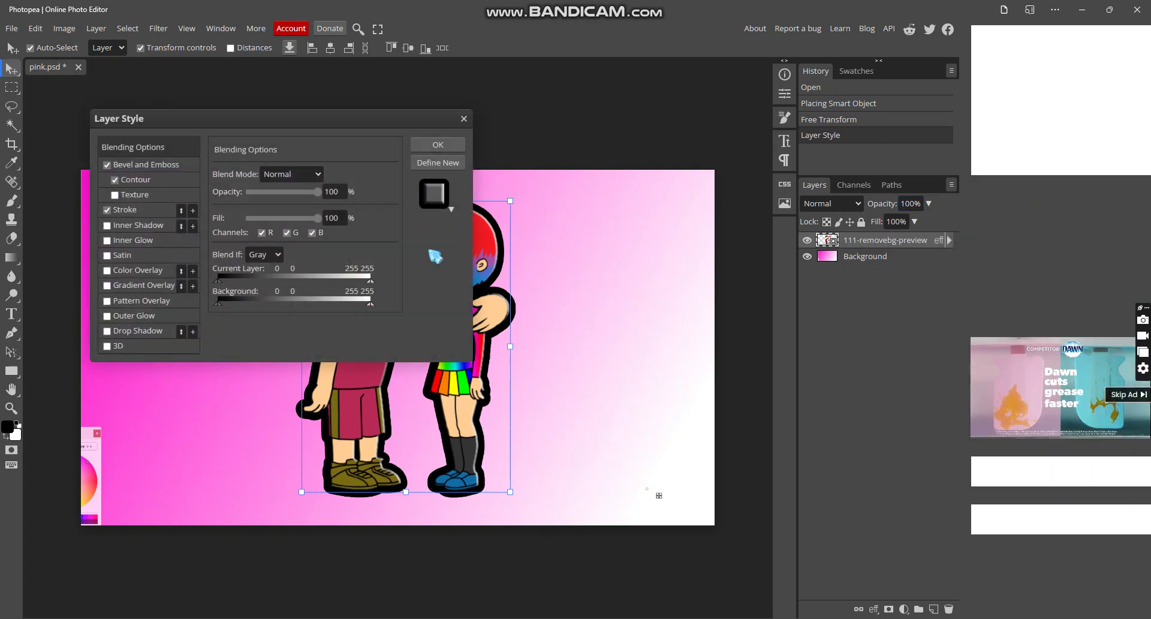
click(144, 211)
click(225, 272)
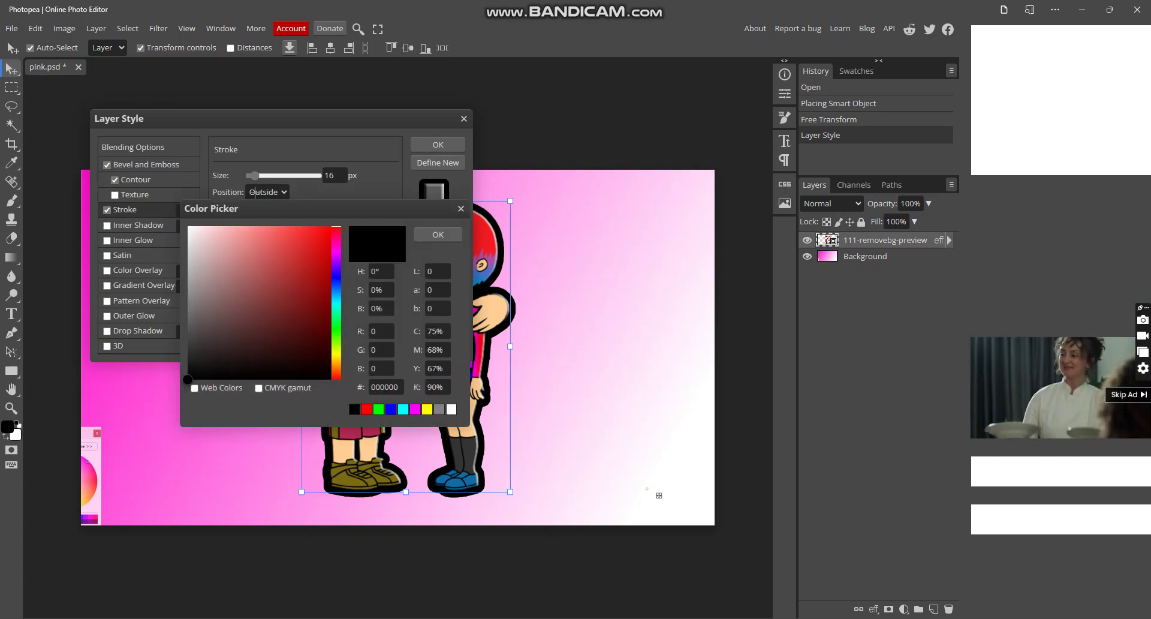
click(188, 228)
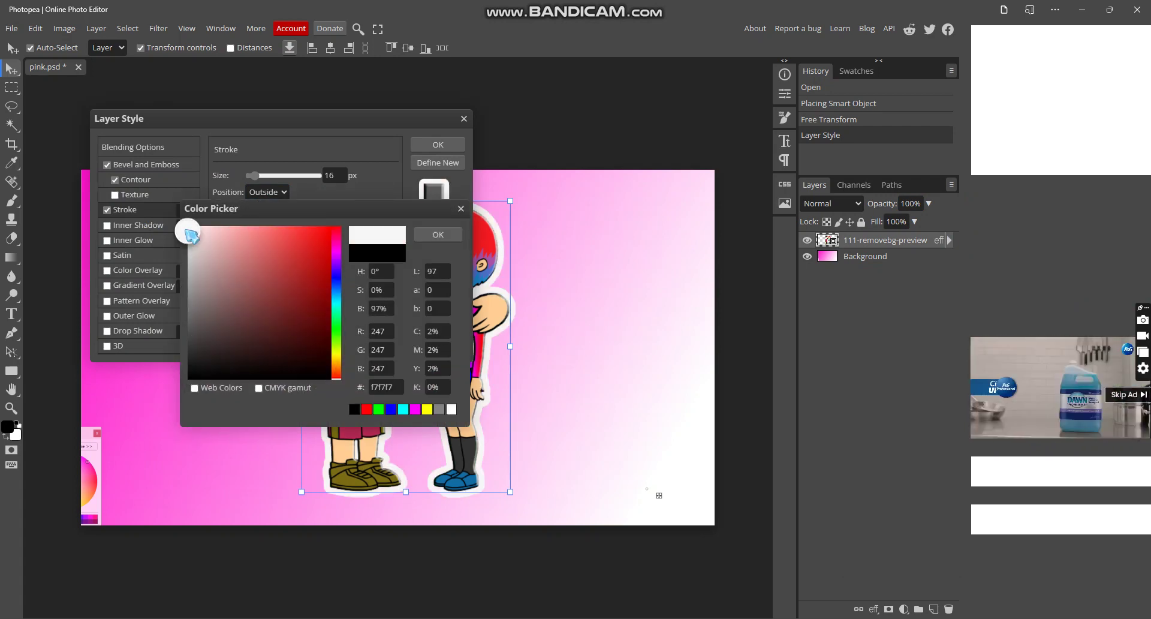
click(437, 235)
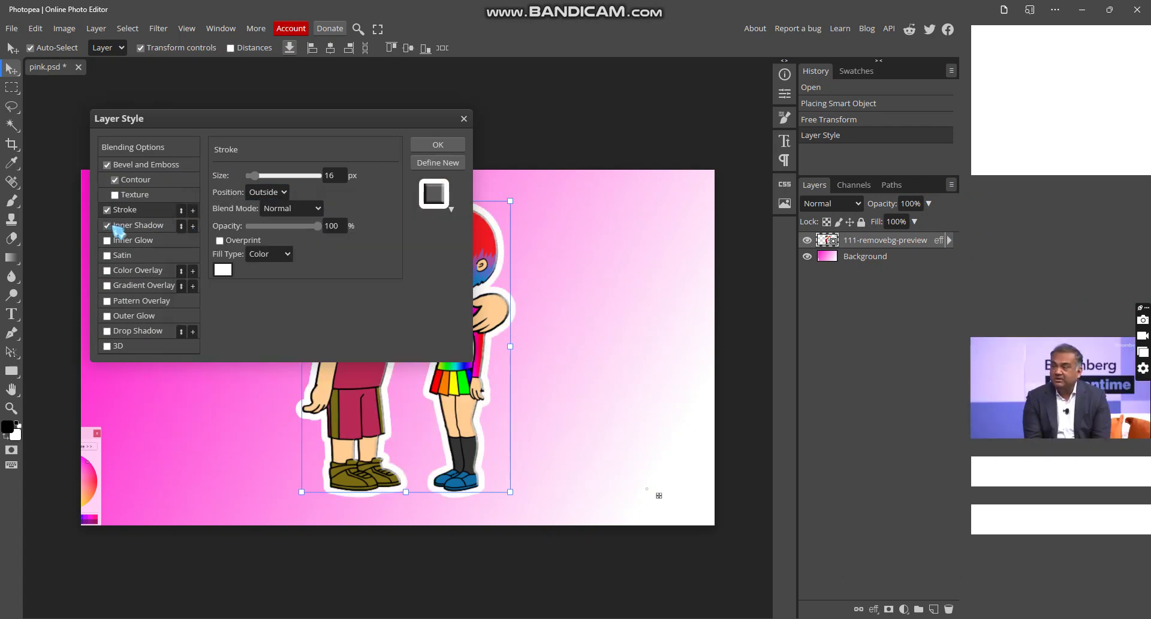
Add an inner shadow to the couple with distance 200 px, spread 100% and size 200 px.
click(140, 226)
drag(322, 236, 329, 235)
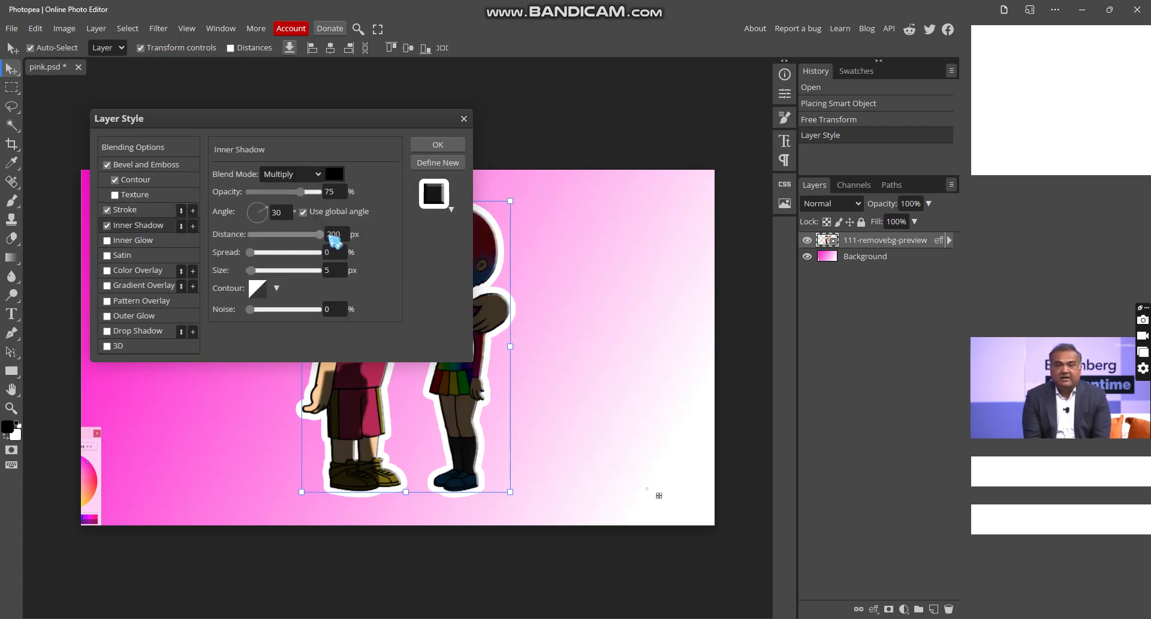
drag(268, 253, 337, 253)
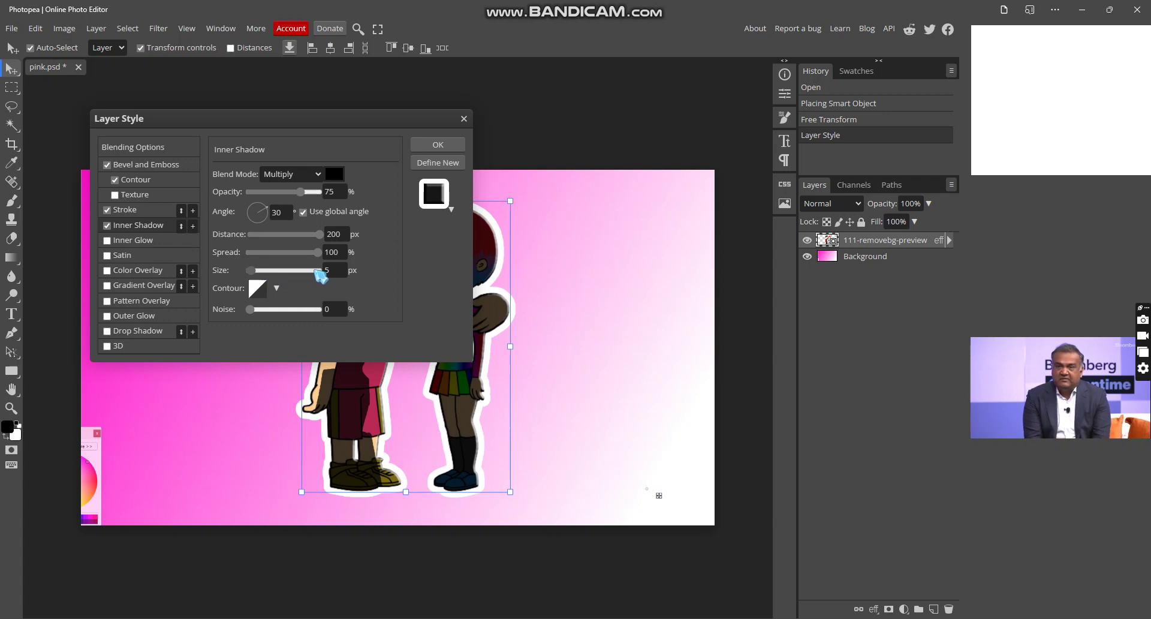
click(317, 270)
drag(326, 275, 336, 274)
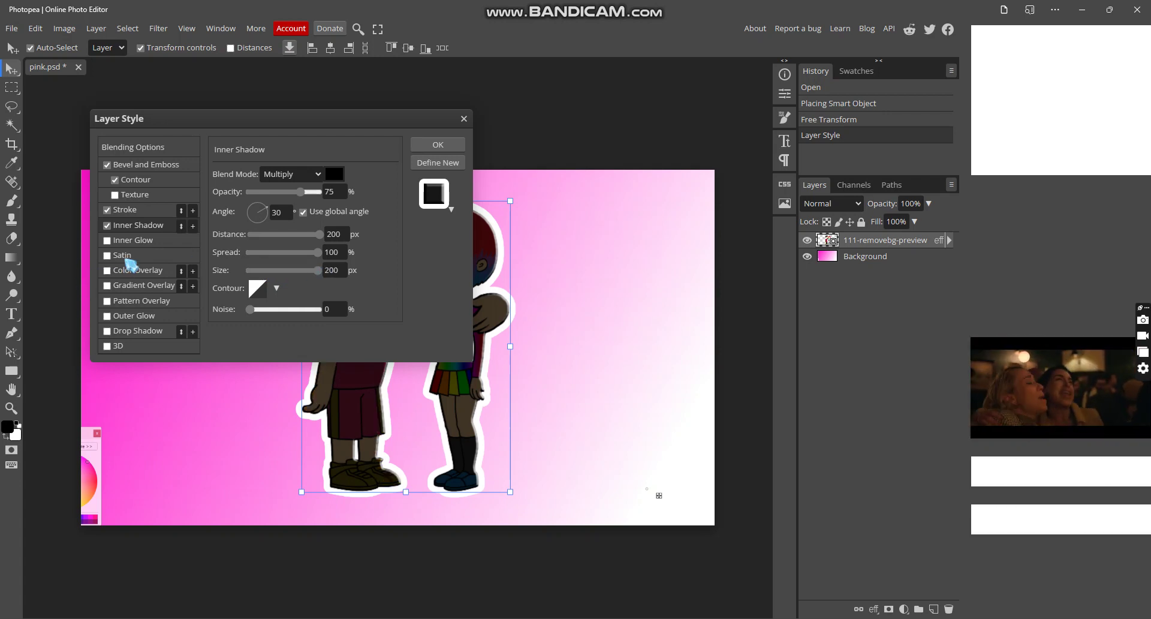
Add a drop shadow with distance 46 px to the couple and apply the layer style.
click(107, 331)
click(264, 234)
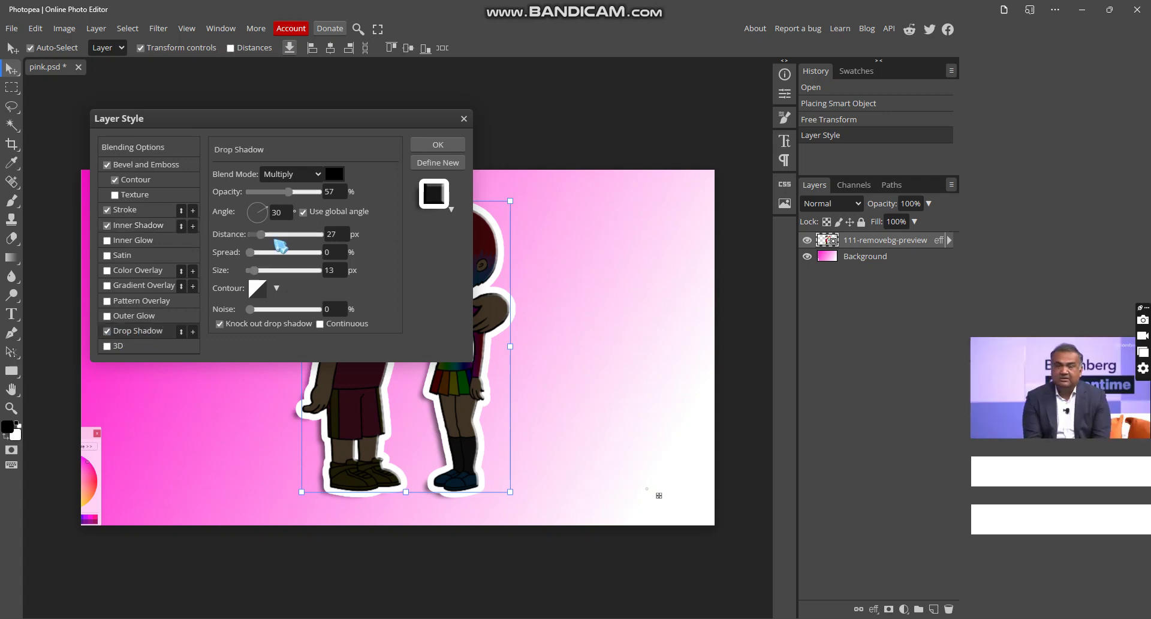
drag(264, 234, 268, 235)
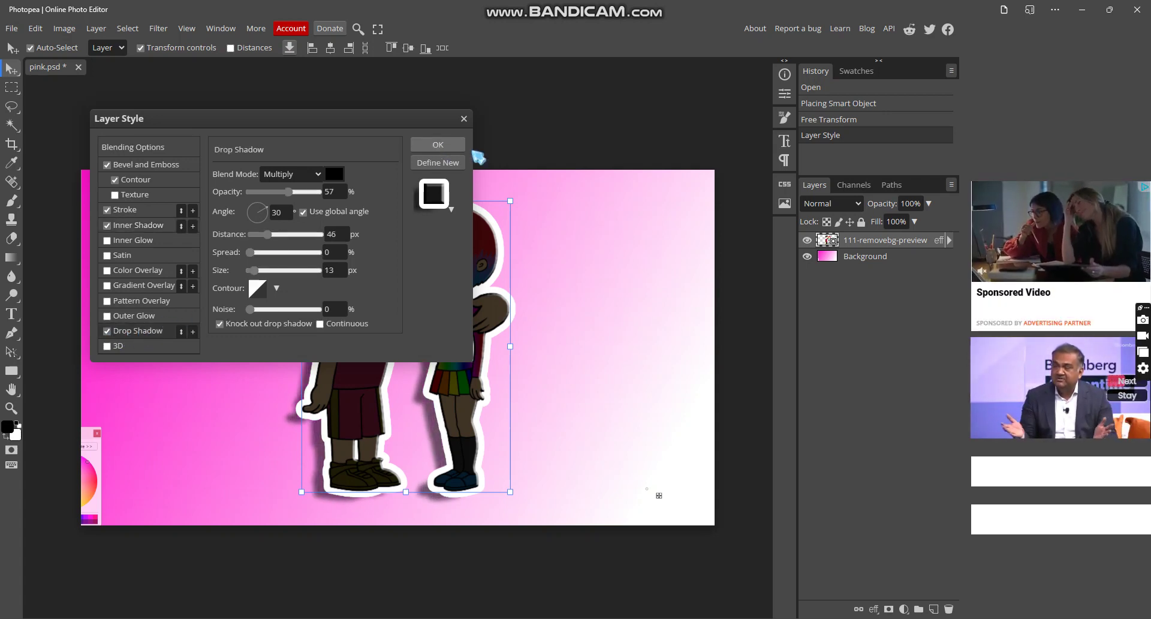
click(438, 144)
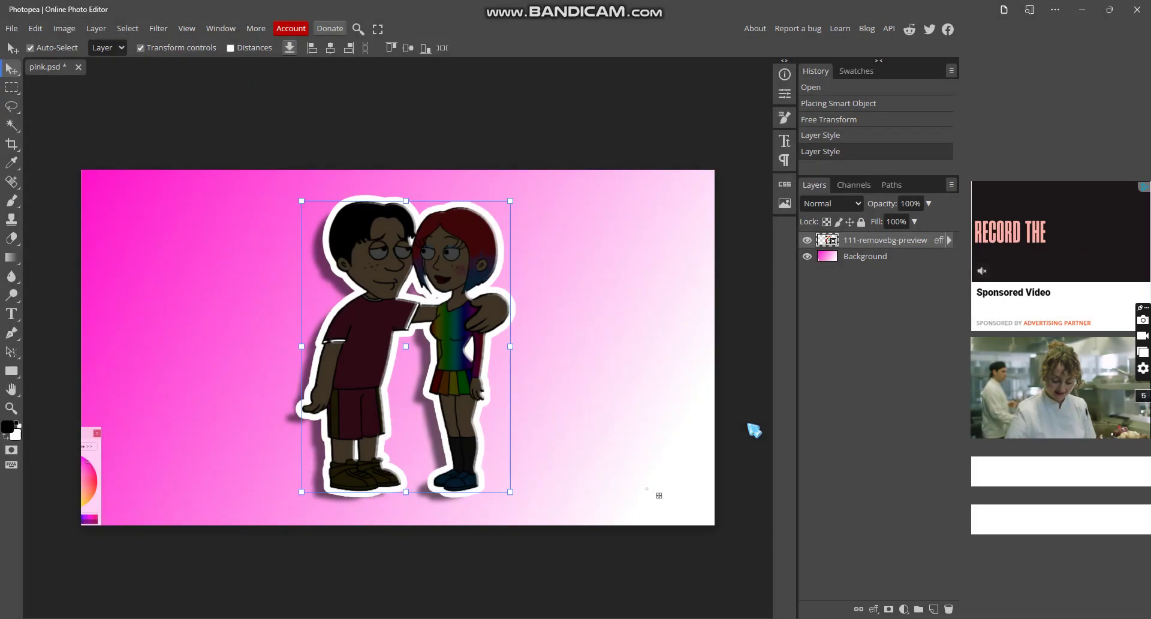
Open the newest capture, Screenshot (802), from the Screenshots folder in File Explorer.
key(alt+Tab)
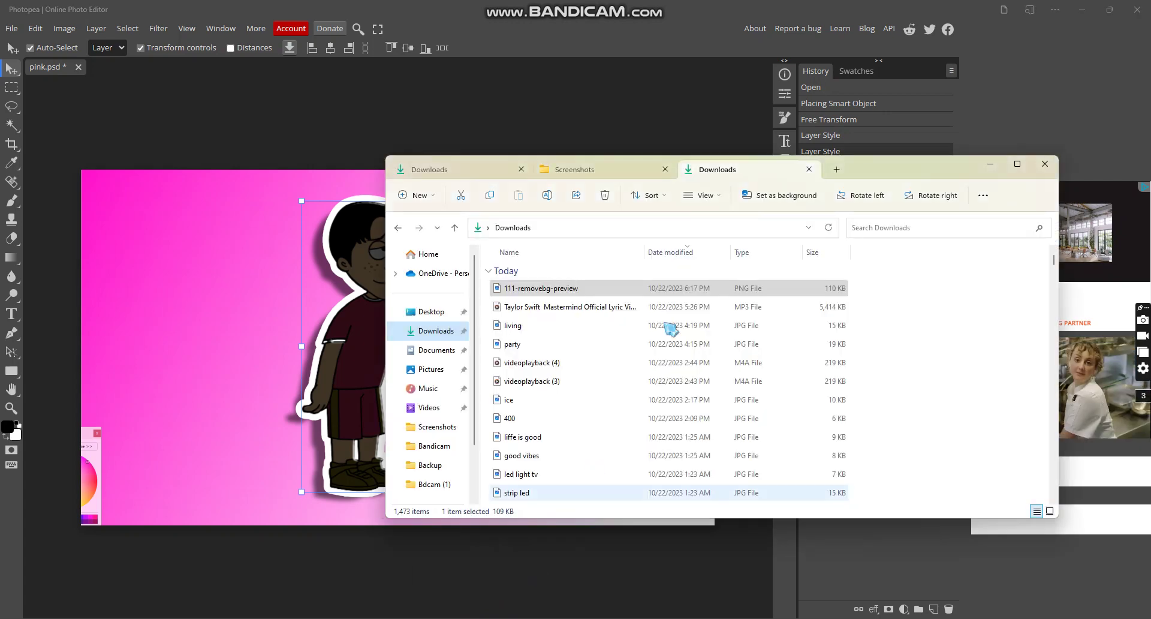
click(600, 170)
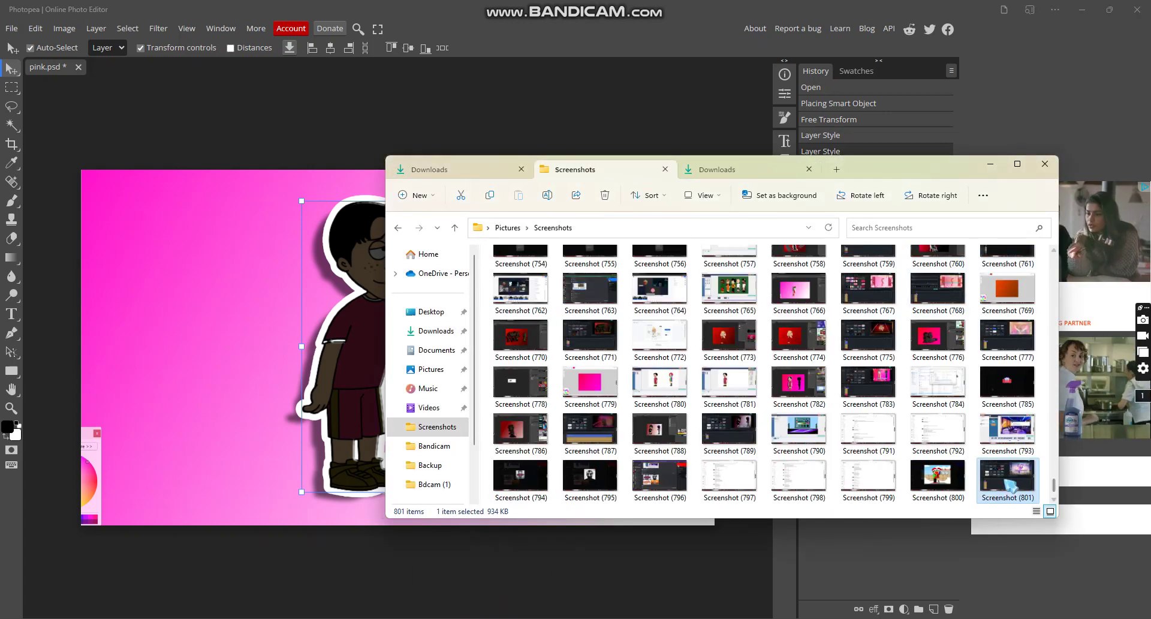
click(521, 479)
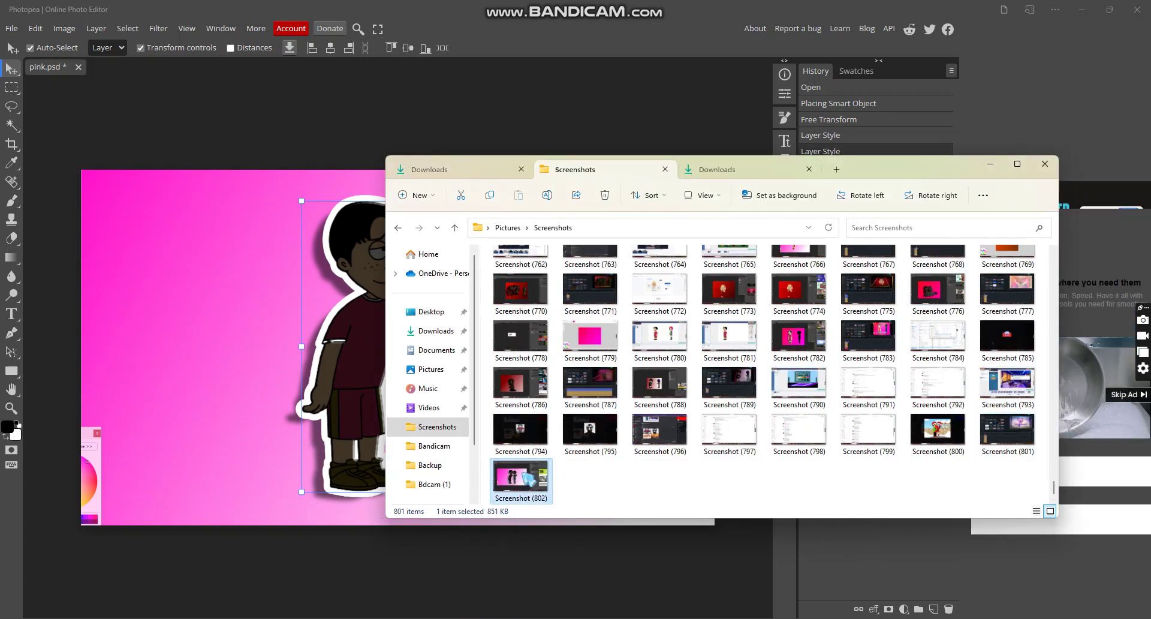
double_click(535, 477)
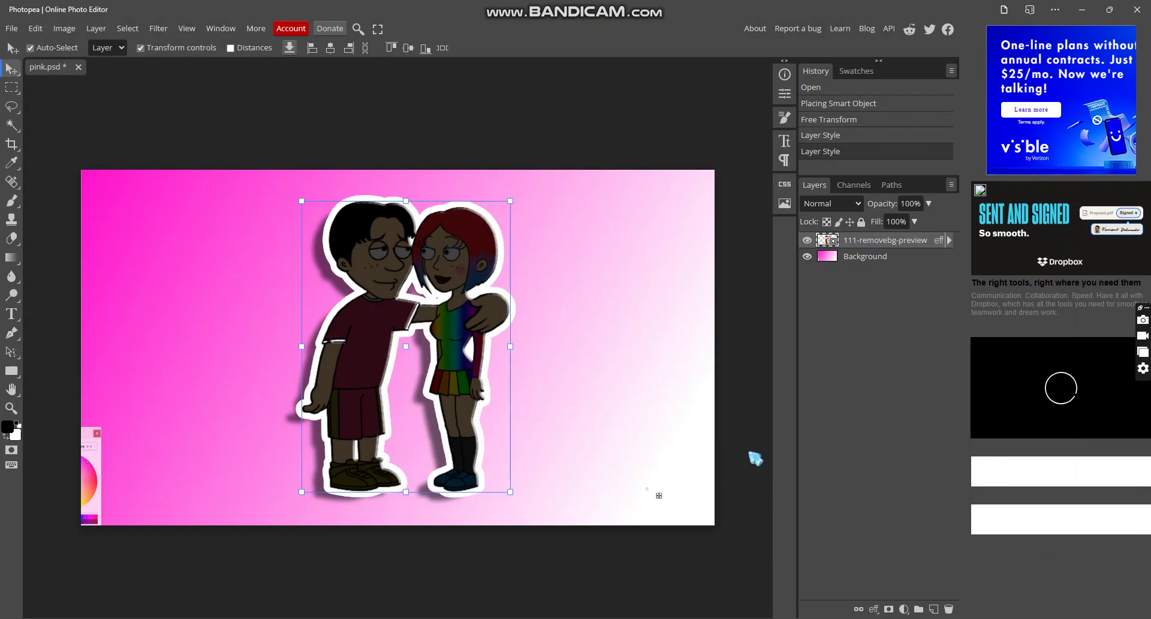
Deselect the couple layer, capture a fresh full-screen screenshot, and open Screenshot (803) from the Screenshots folder in File Explorer.
click(897, 324)
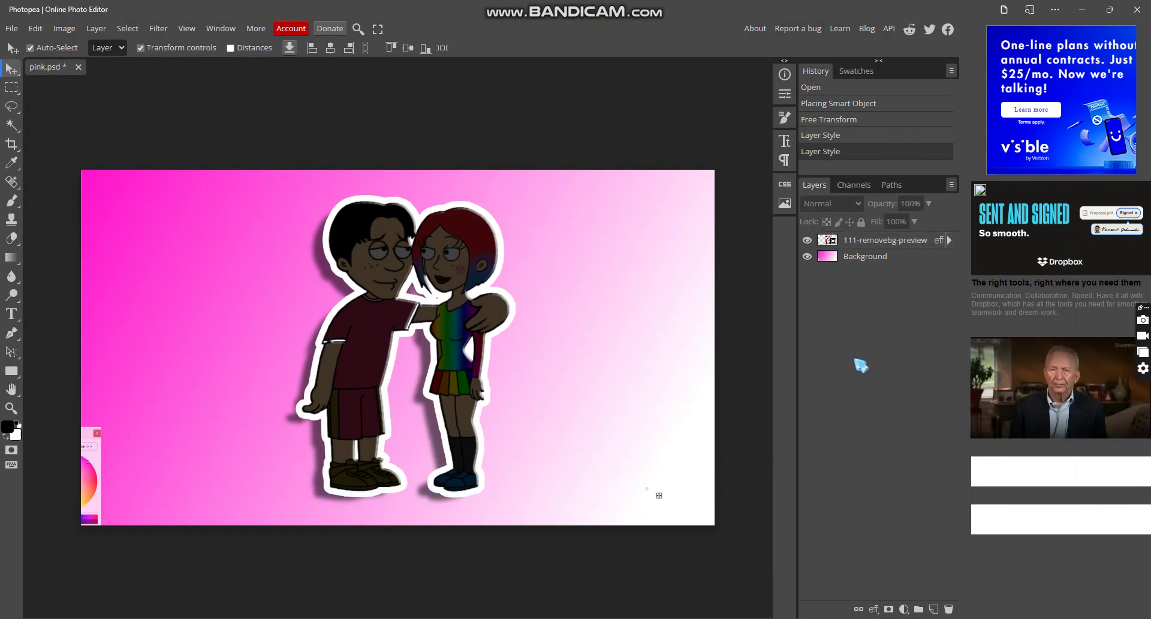
key(super+Print)
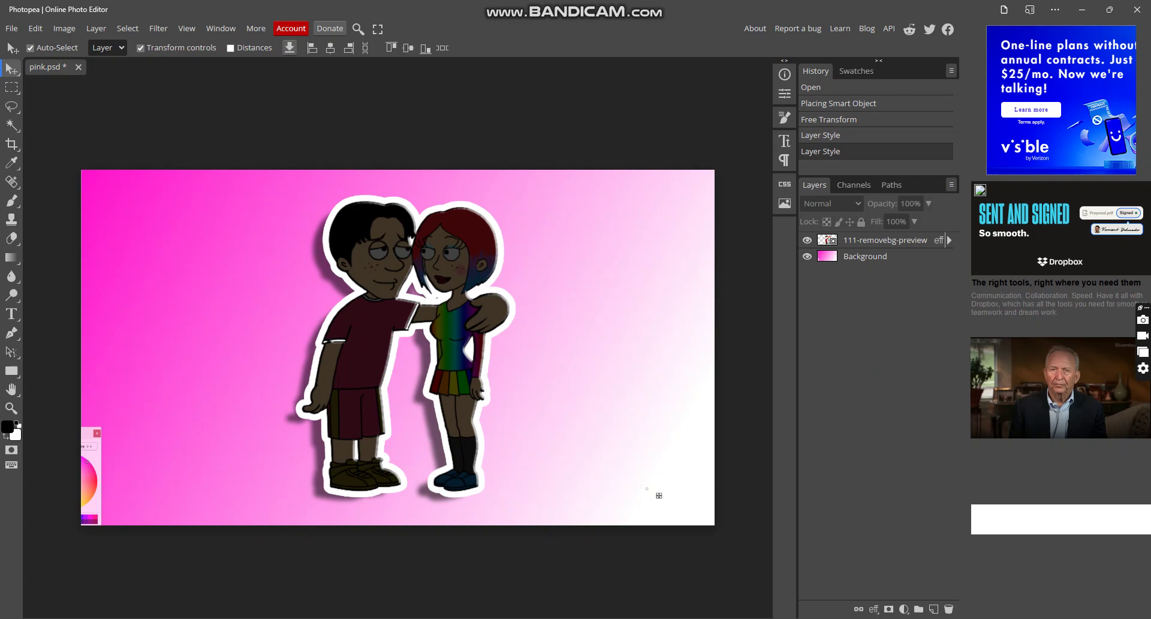
key(alt+Tab)
click(609, 491)
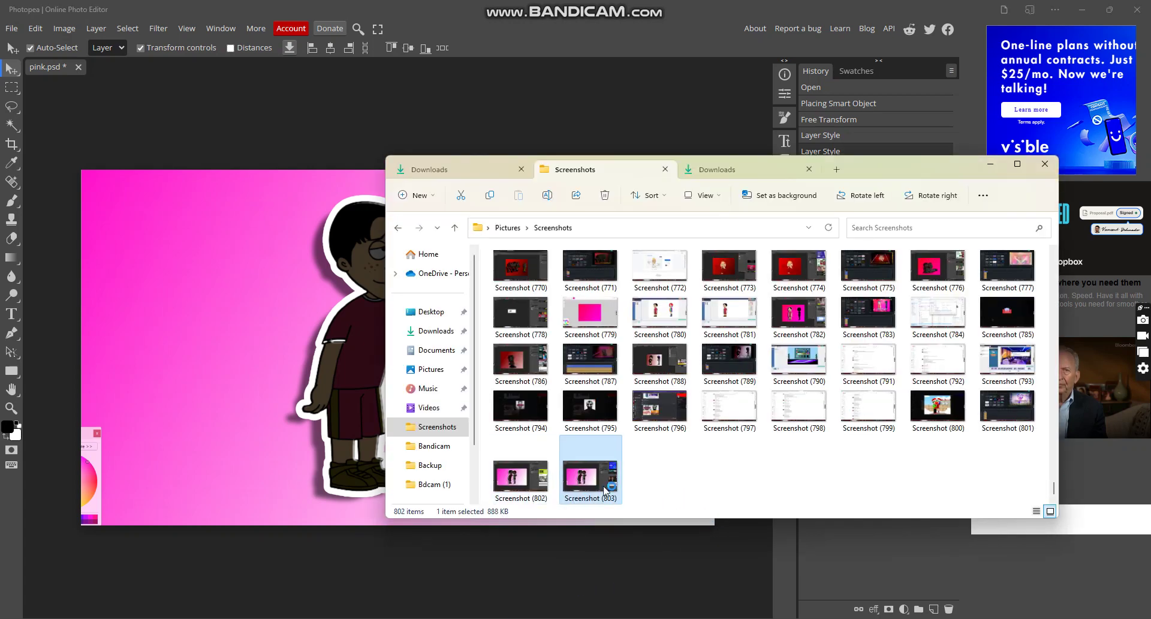
double_click(606, 490)
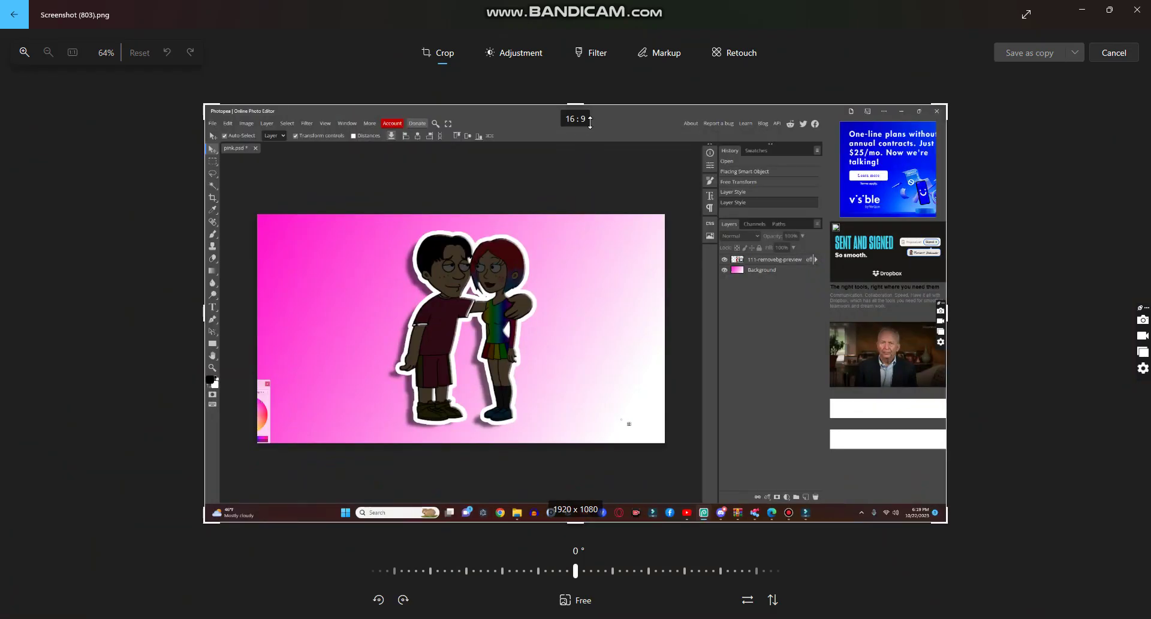
Crop the screenshot to about 837 x 588, keeping only the couple on the pink gradient and excluding the surrounding interface and color-wheel fragment.
drag(589, 122, 612, 223)
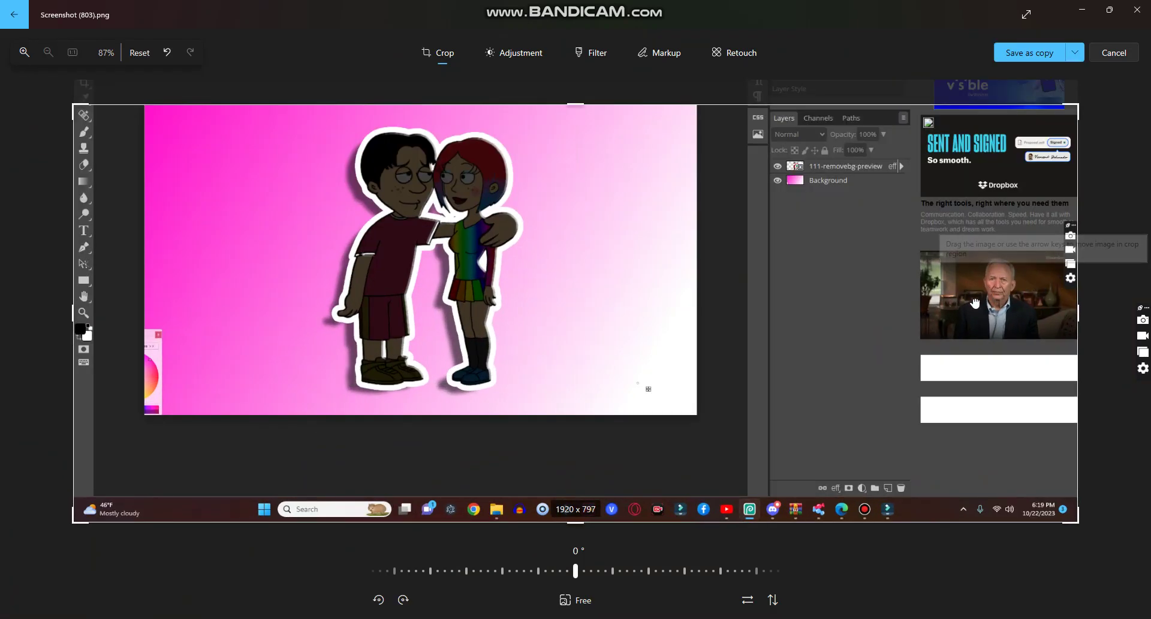
drag(1061, 281, 723, 280)
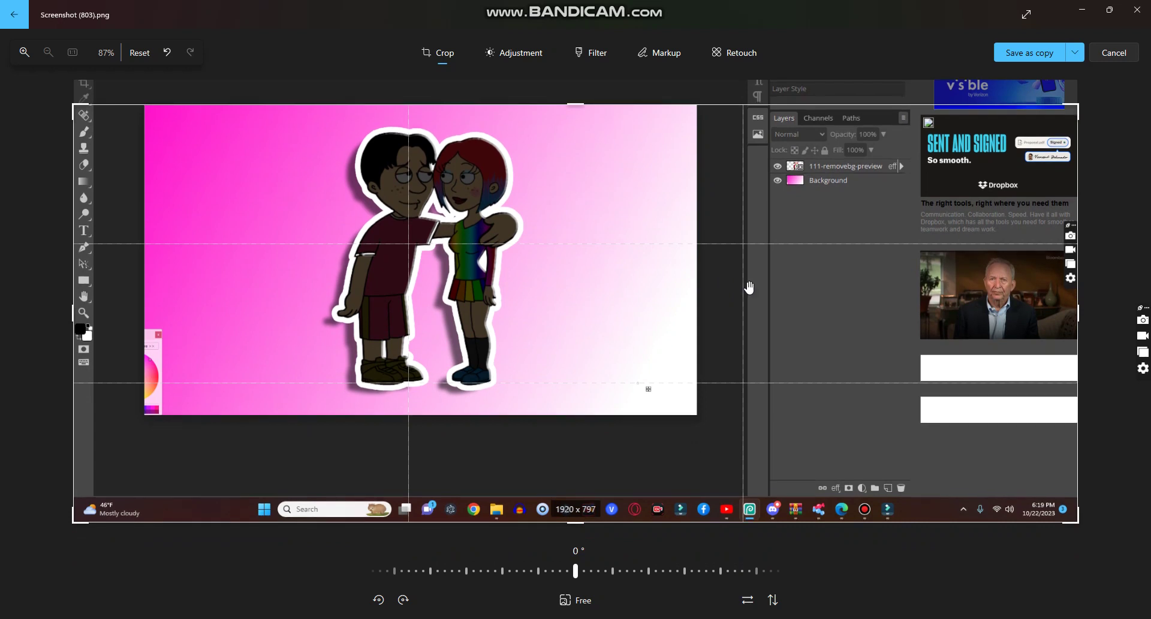
drag(1078, 291, 697, 277)
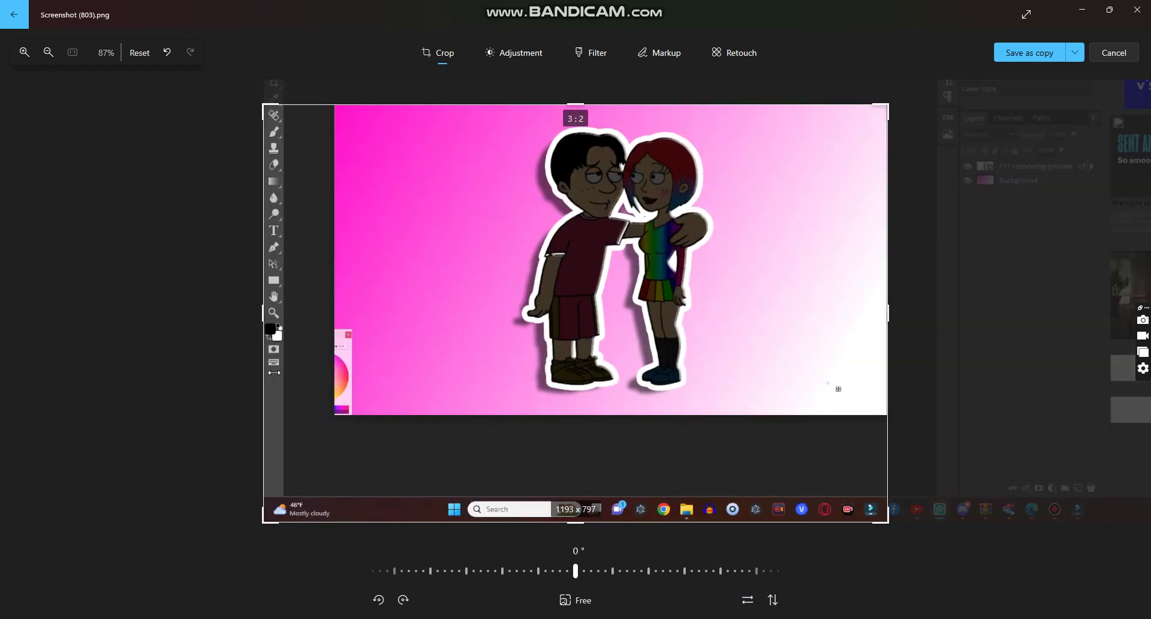
drag(265, 330, 368, 330)
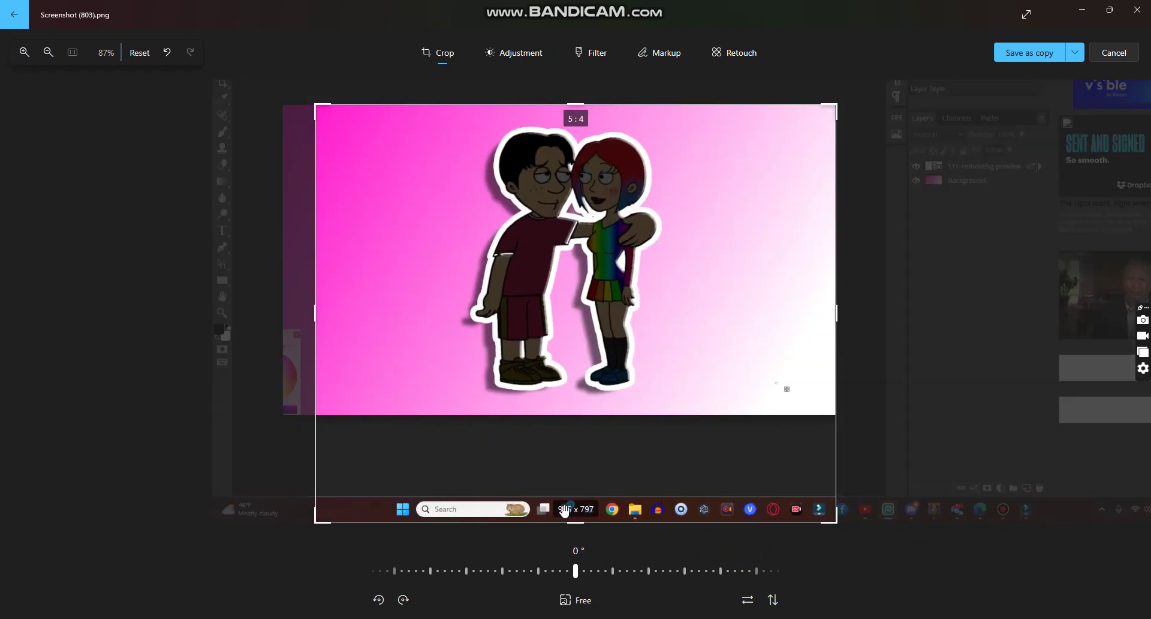
drag(567, 522, 603, 412)
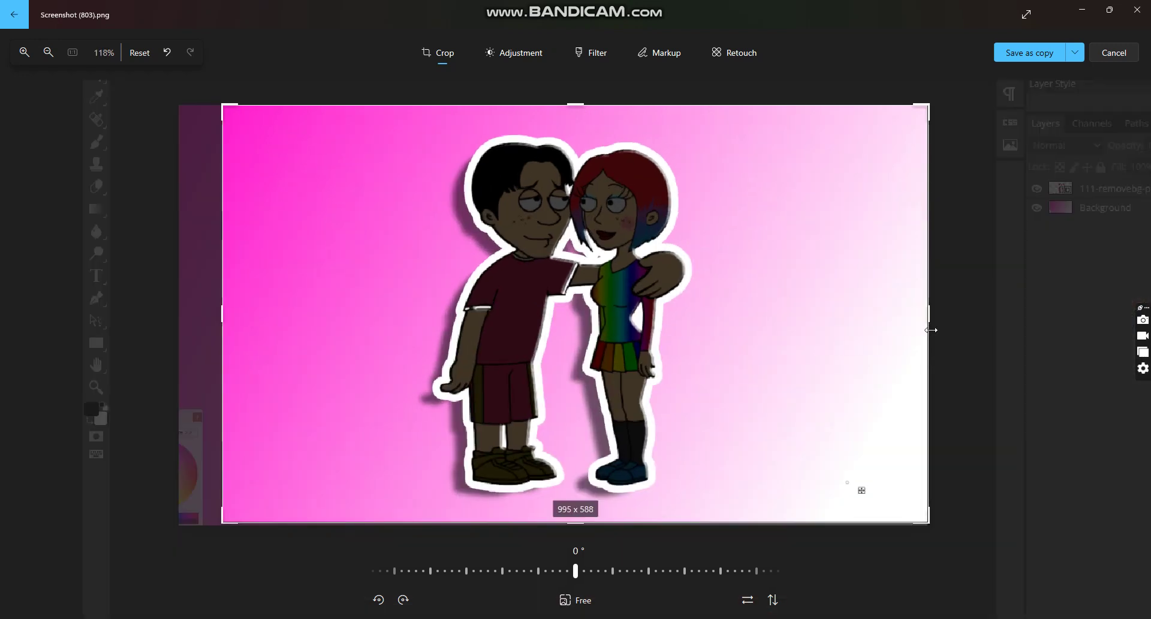
drag(931, 330, 817, 329)
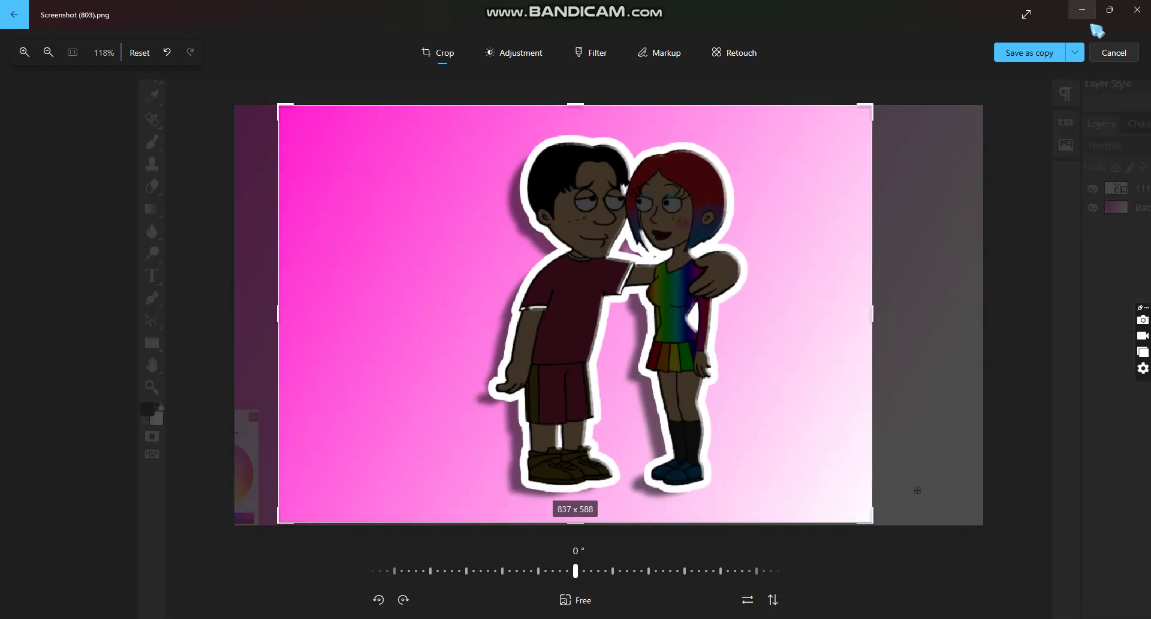
Save the crop as a PNG copy in Pictures, named with a row of exclamation marks ending in $, and close the viewer and File Explorer.
click(1039, 56)
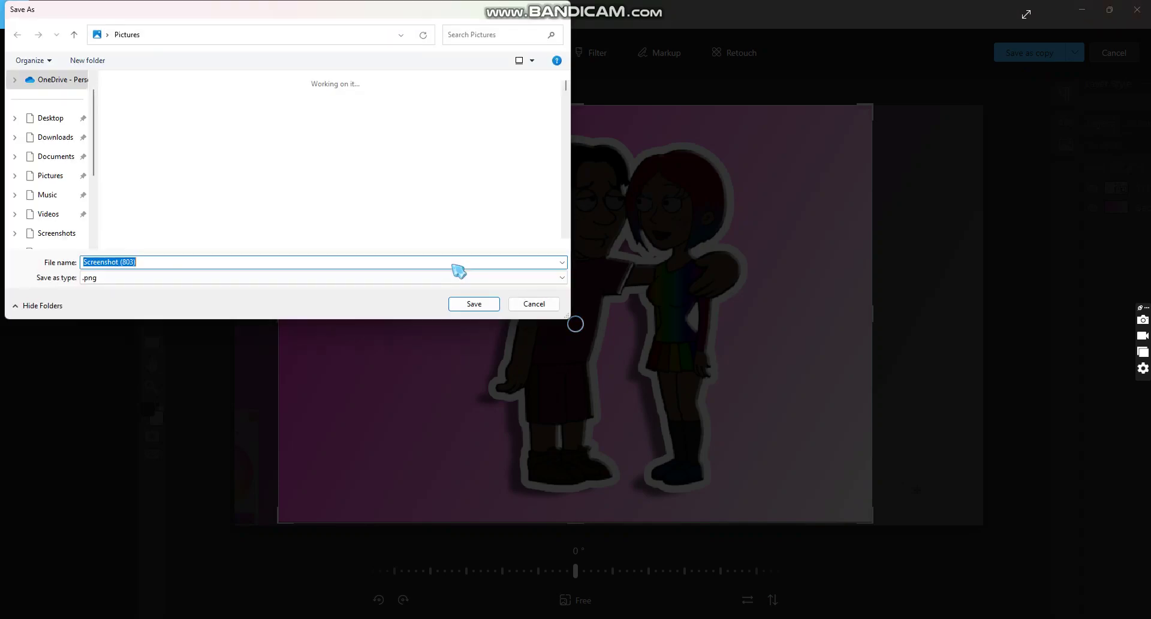
text(!!!!!!!!!!!!!!!!!!!!!!!!!!!!!!!!!!!!!!!!!!!!!!!!!!!!!!!!!!!!!!!!!!!$)
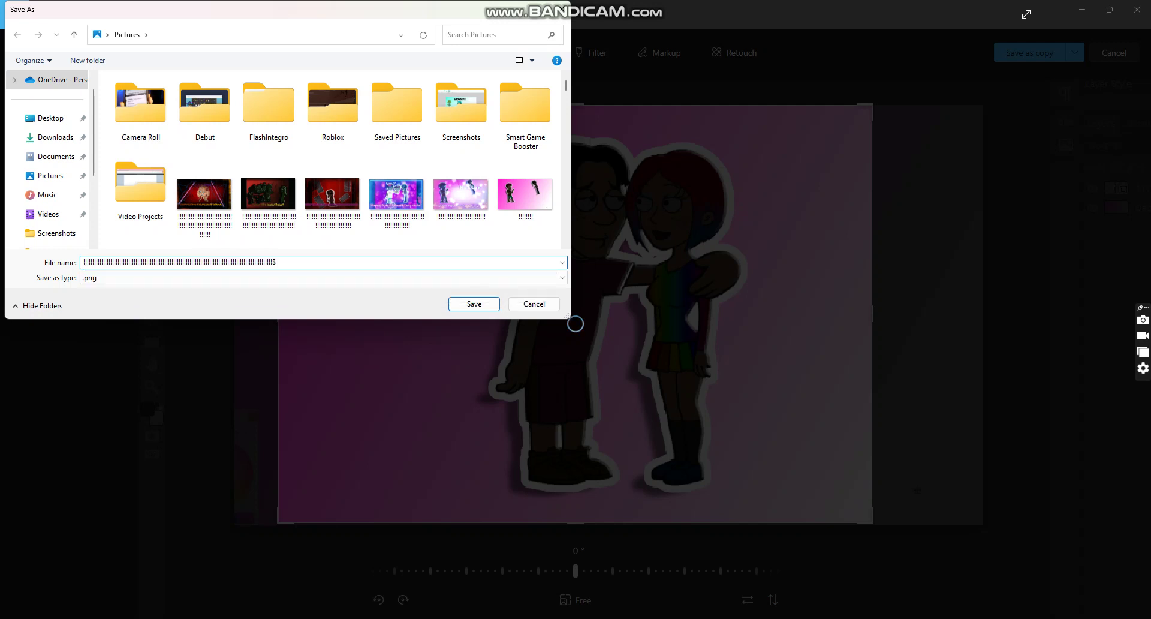
click(483, 307)
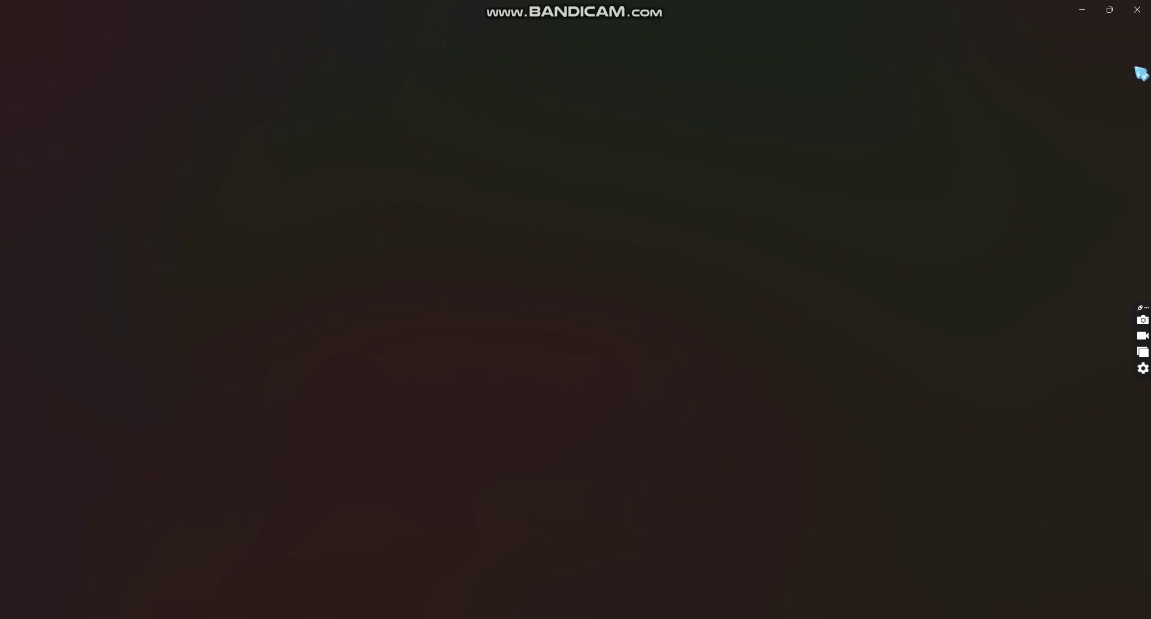
click(1137, 9)
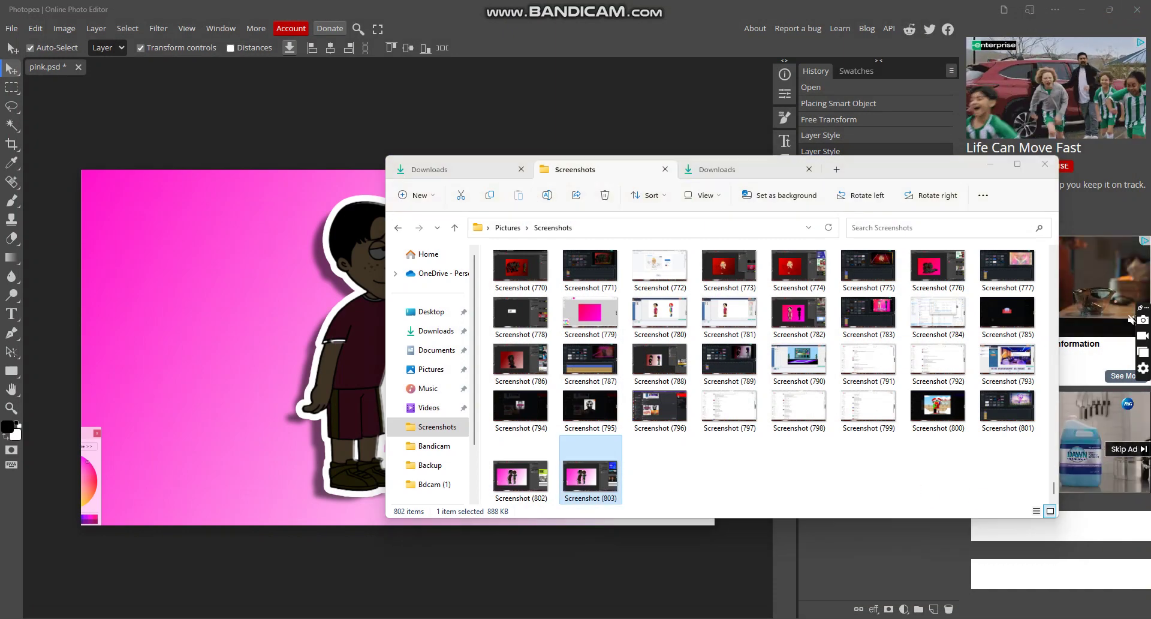
click(1045, 164)
Switch to Wondershare Filmora and create a new 16:9 widescreen project.
key(alt+Tab)
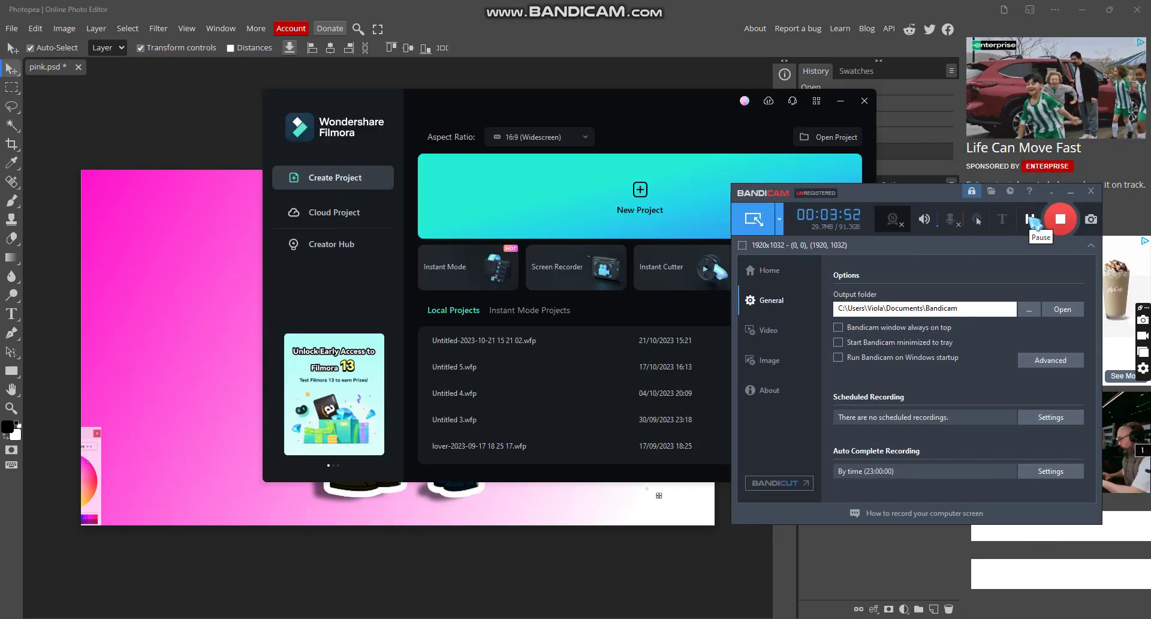
click(1070, 191)
click(626, 200)
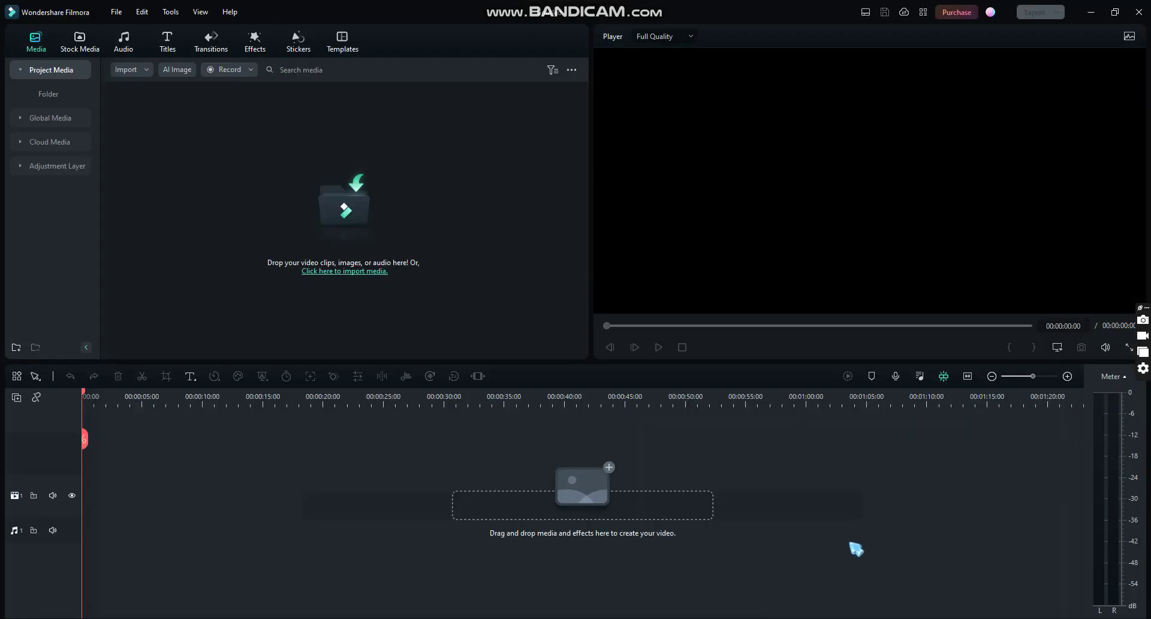
Import the cropped couple image from Pictures and place it at the start of video track 2.
click(349, 271)
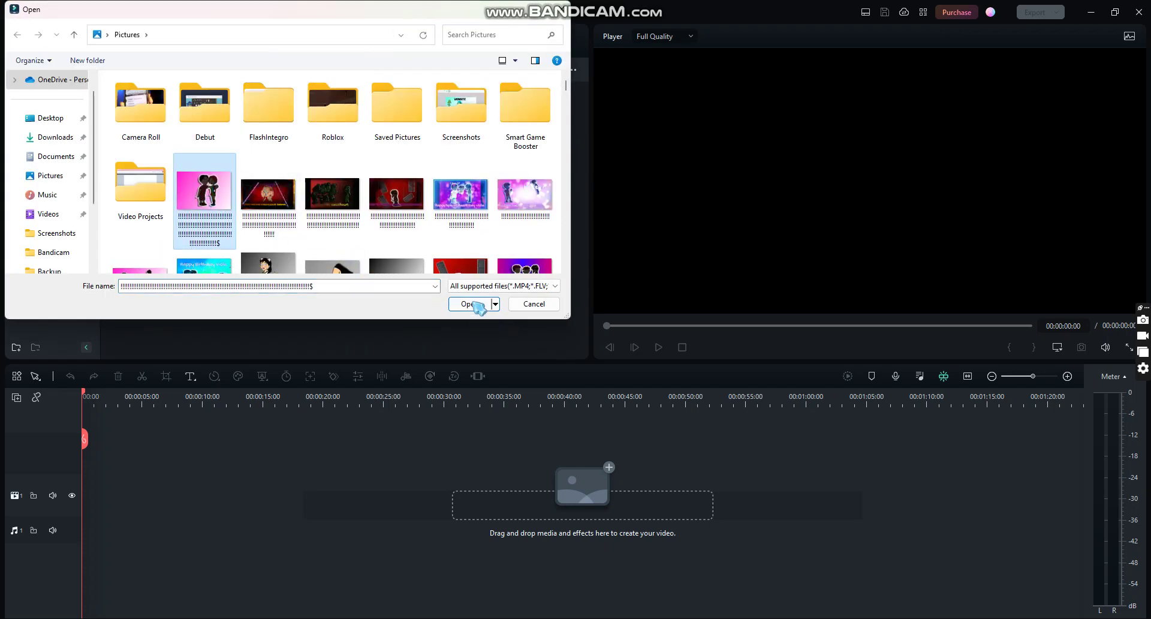
click(478, 304)
drag(221, 136, 84, 465)
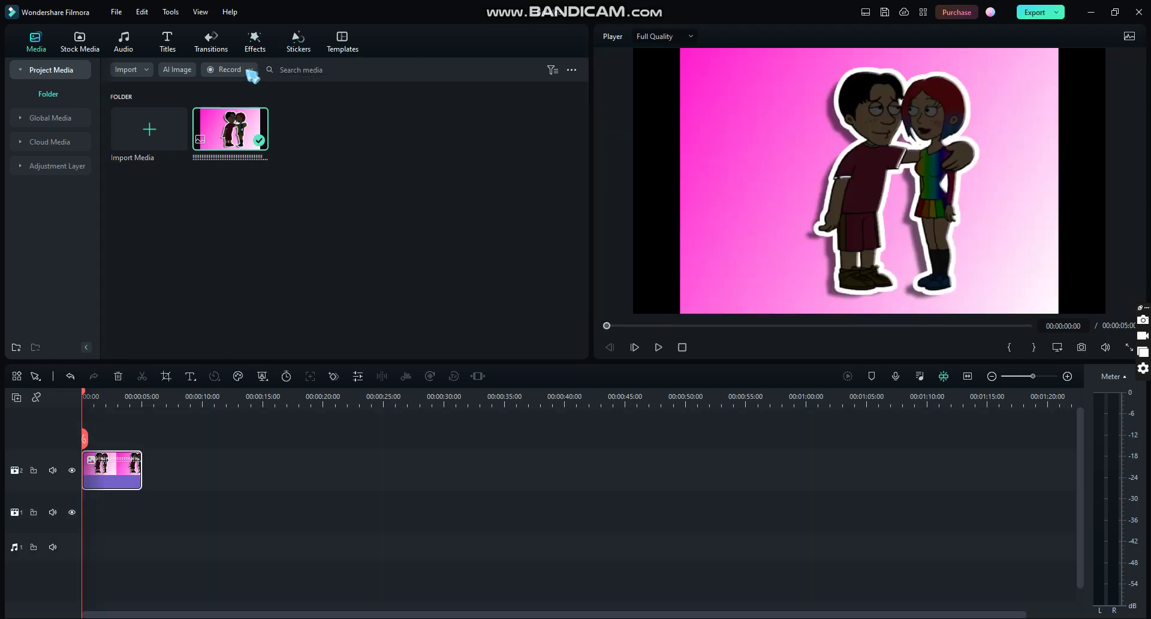
Search the effects for "vhs" and place the VHS Glitch Pack overlay on the track above the couple image.
click(260, 40)
click(208, 69)
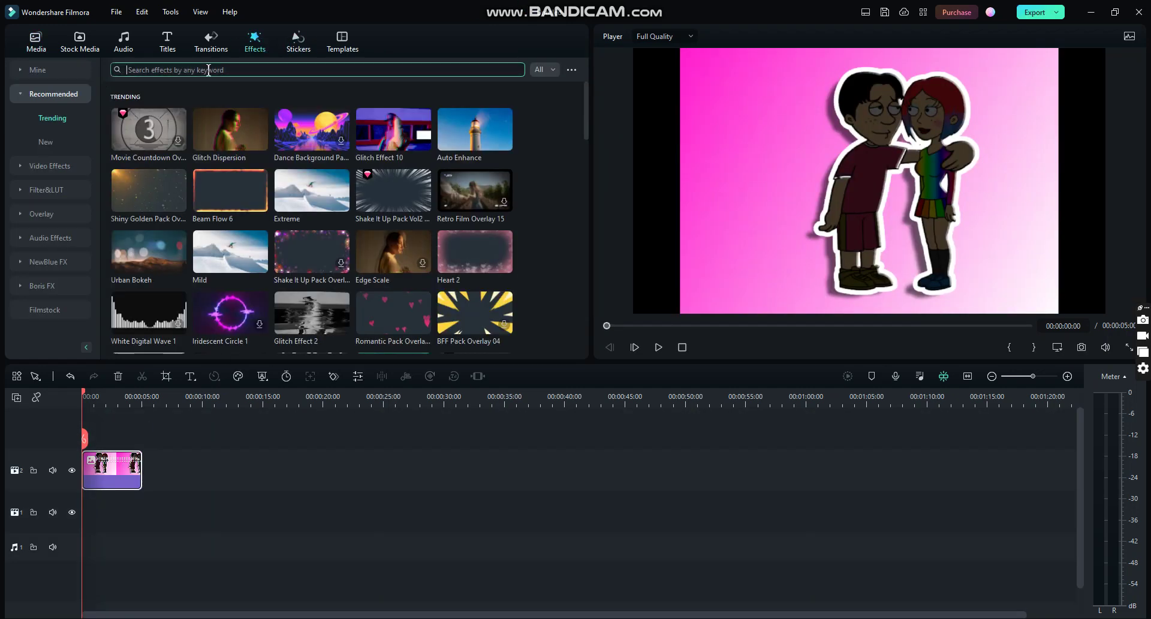
text(vhs)
key(Return)
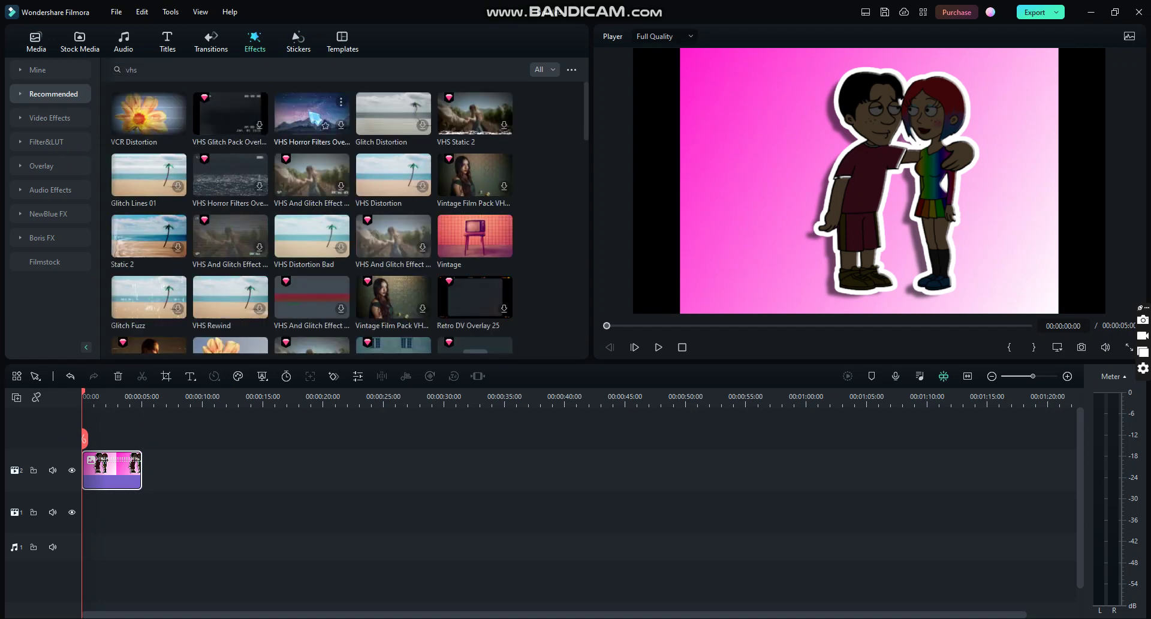
drag(218, 179, 69, 445)
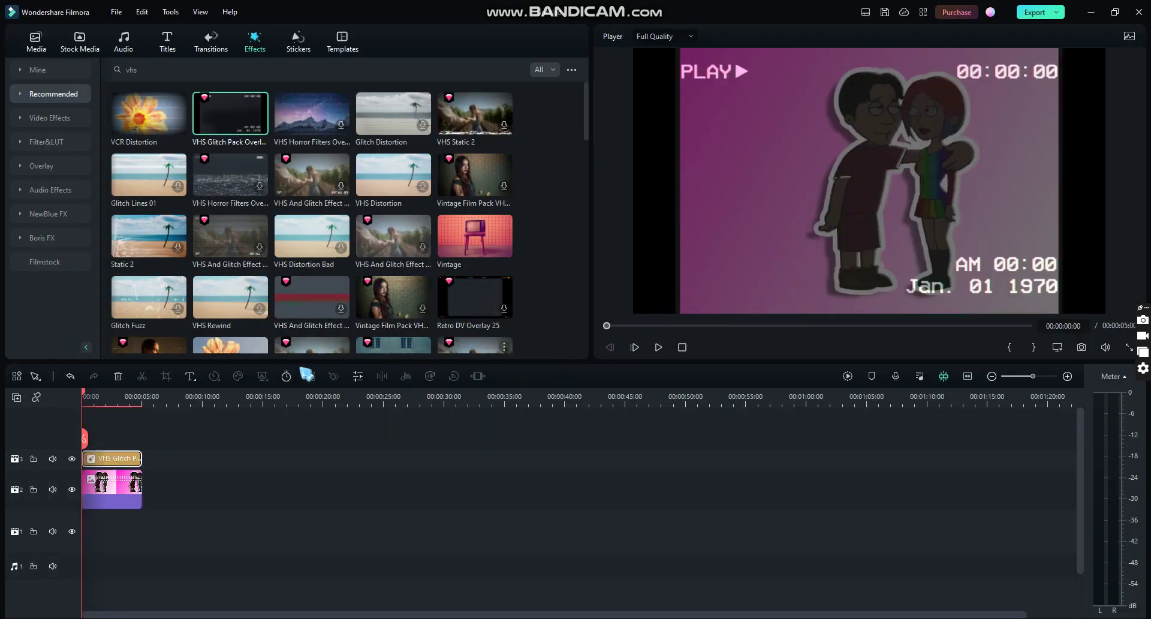
Search the effects for "old" and for "90" to find another retro overlay.
click(189, 66)
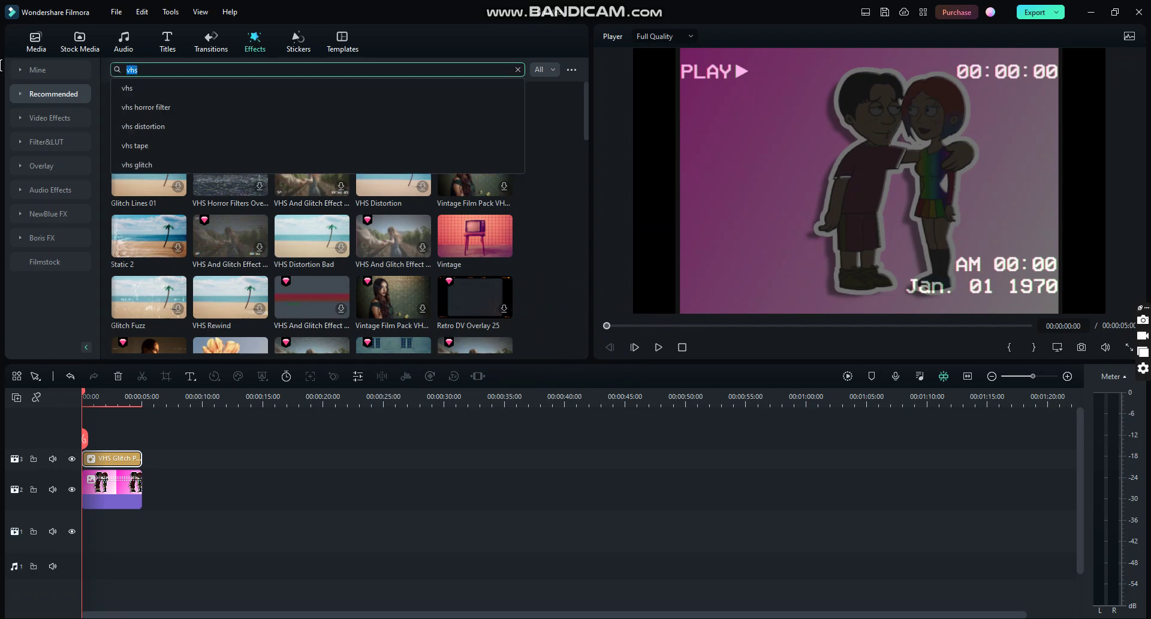
key(Return)
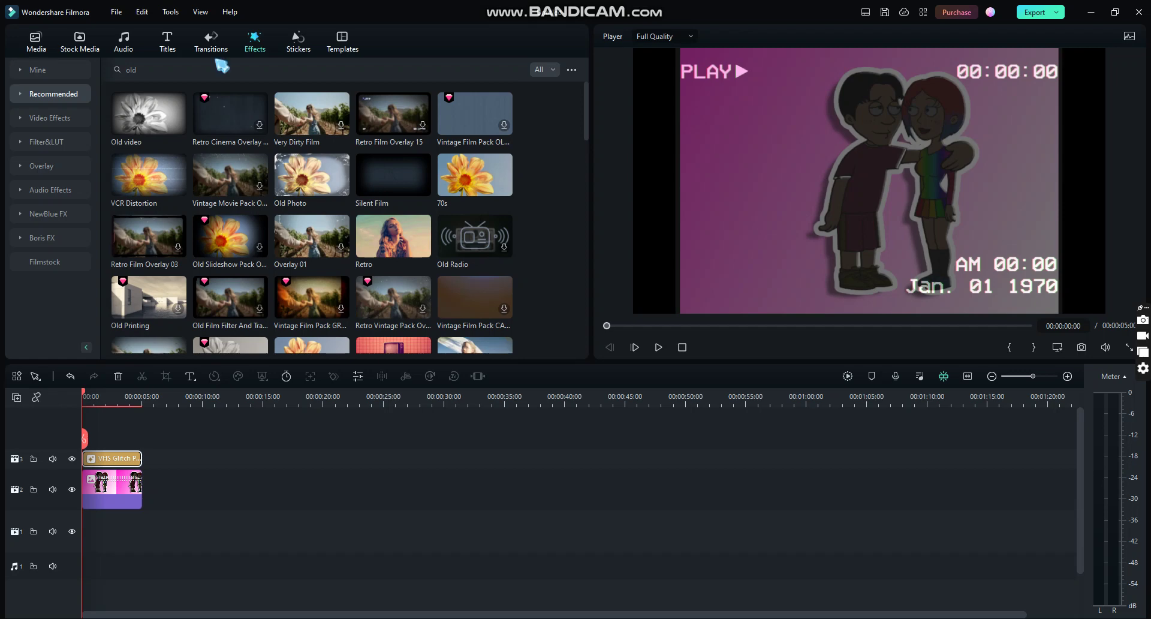
click(155, 69)
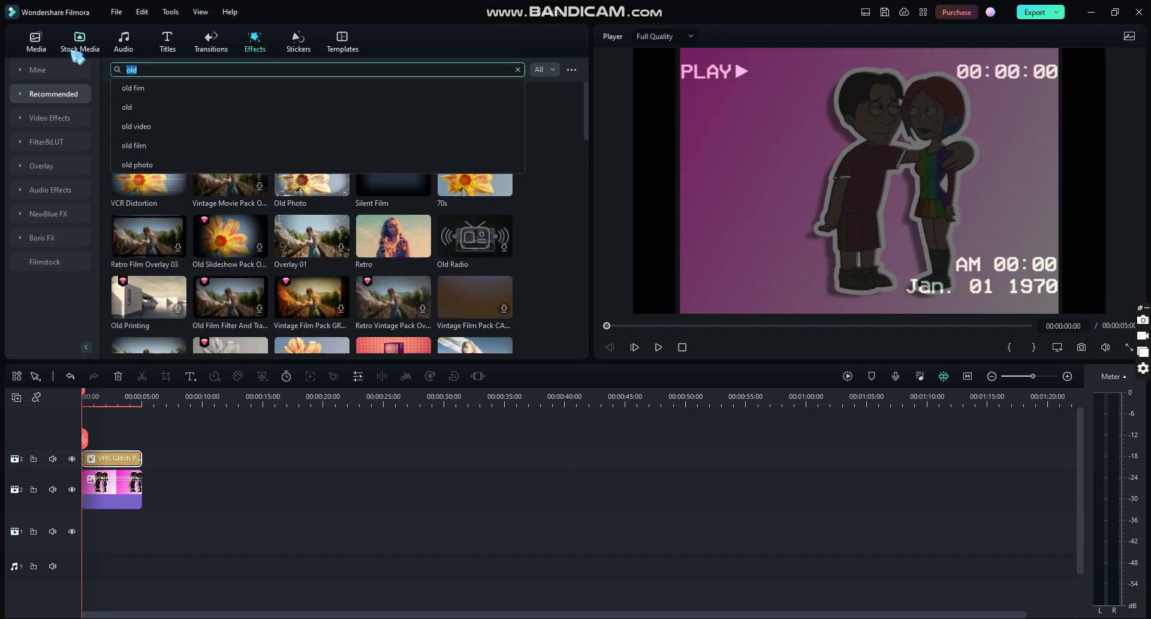
key(Return)
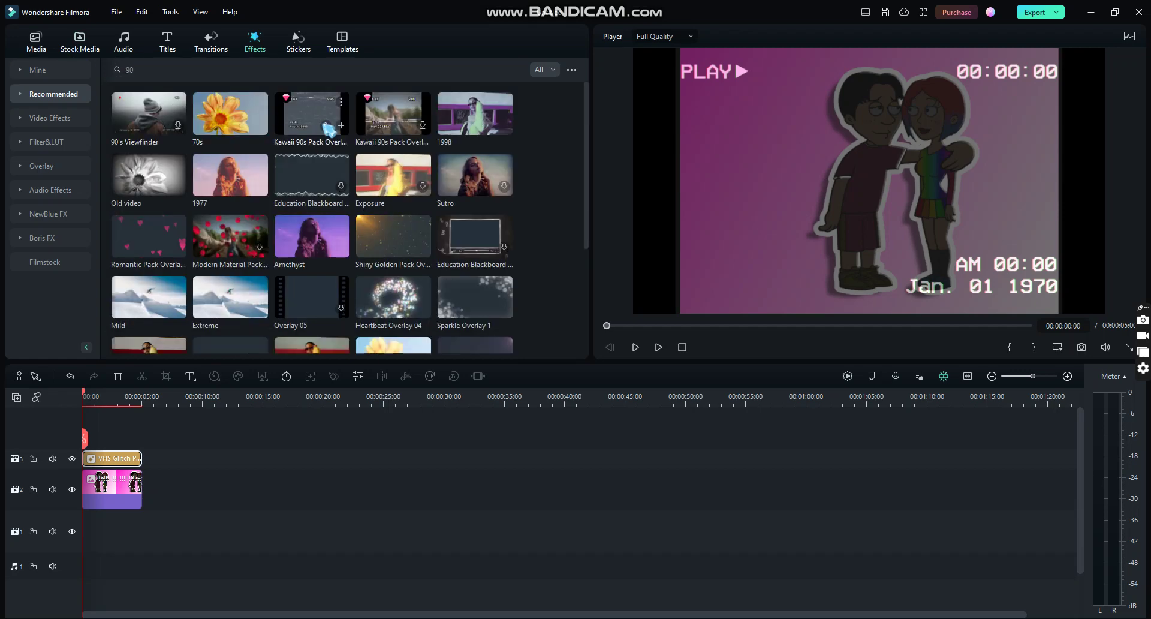
Delete the VHS Glitch overlay and place Kawaii 90s Pack Overlay 01 above the couple image instead.
right_click(105, 465)
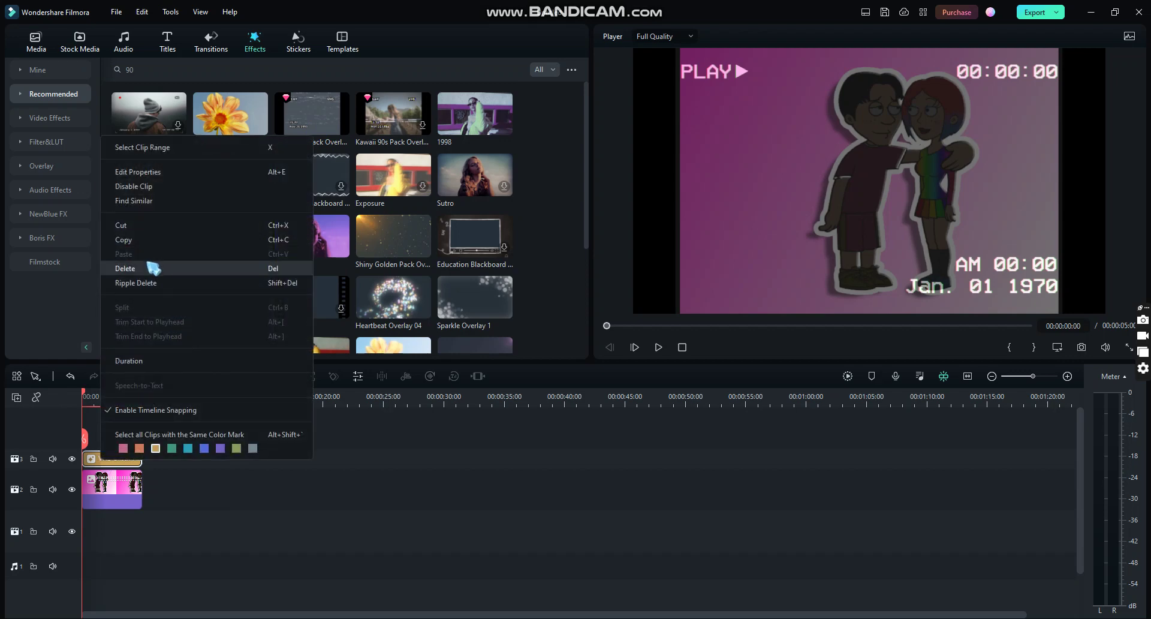
click(157, 264)
drag(312, 113, 103, 401)
drag(72, 470, 74, 467)
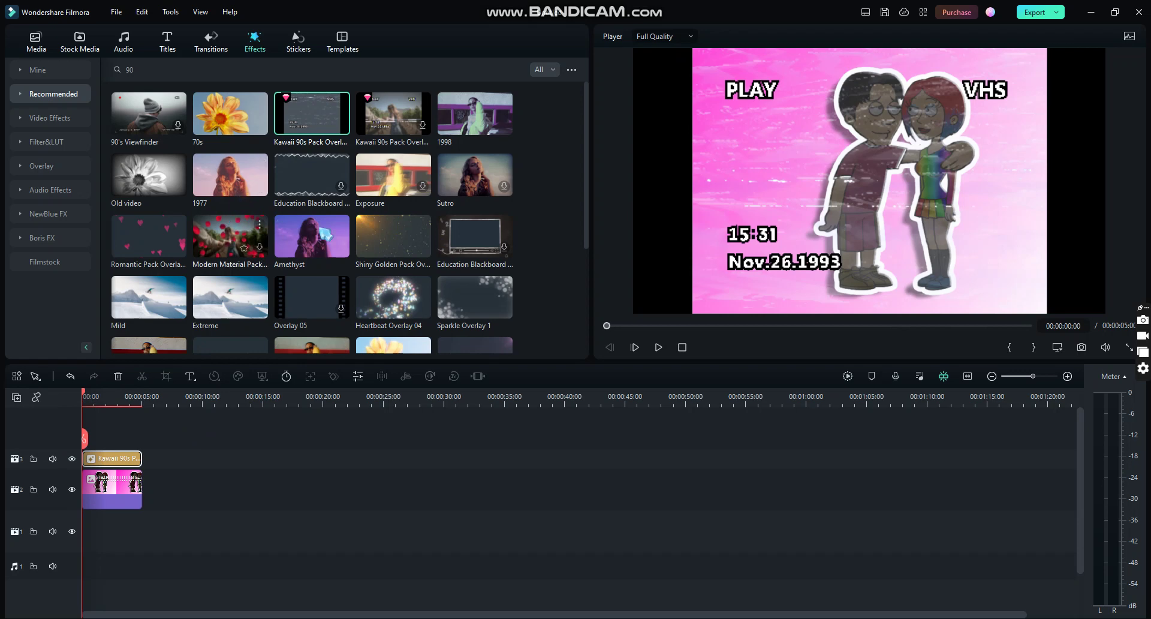
Add Heartbeat Overlay 04, preview it, and rearrange the tracks so the Kawaii 90s overlay sits above it on video track 6.
drag(407, 309, 114, 445)
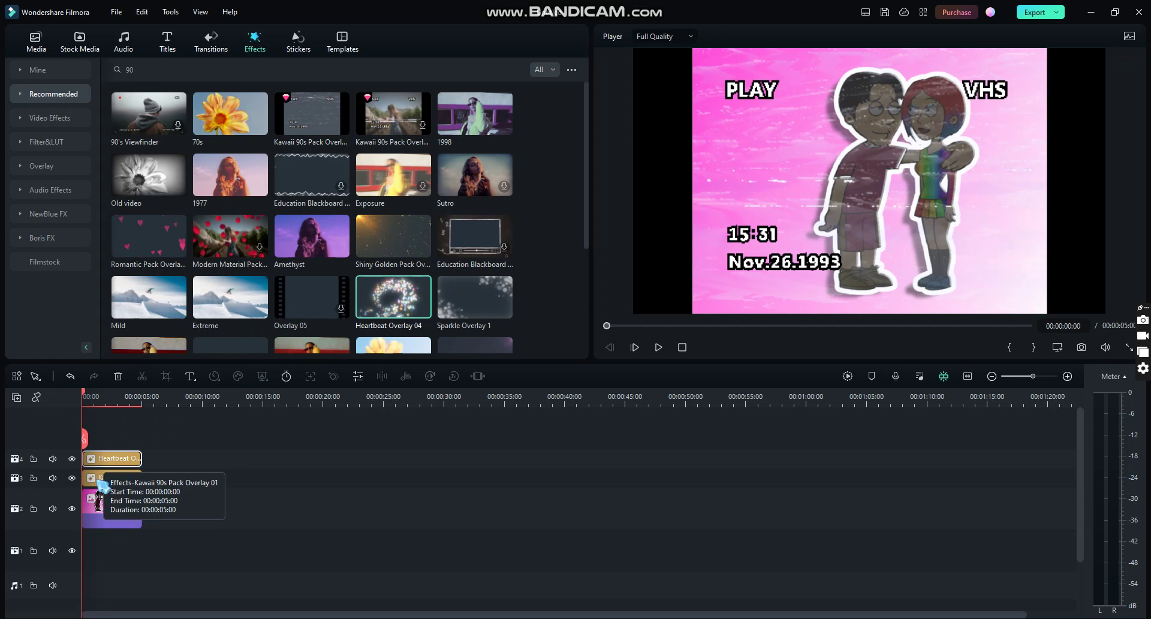
click(658, 347)
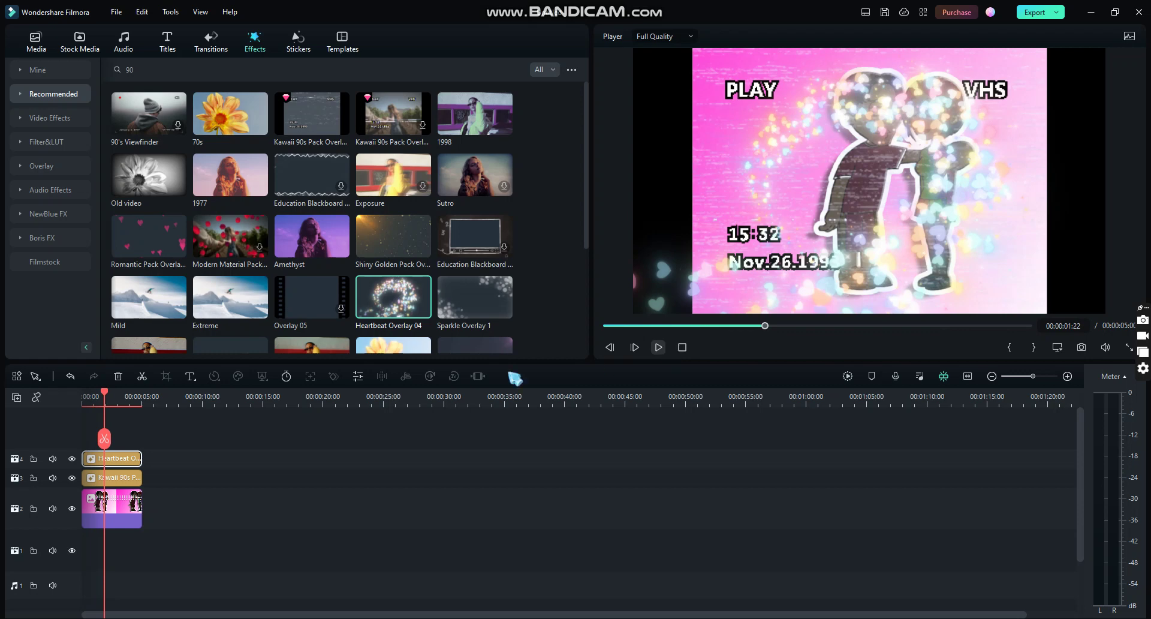
click(117, 477)
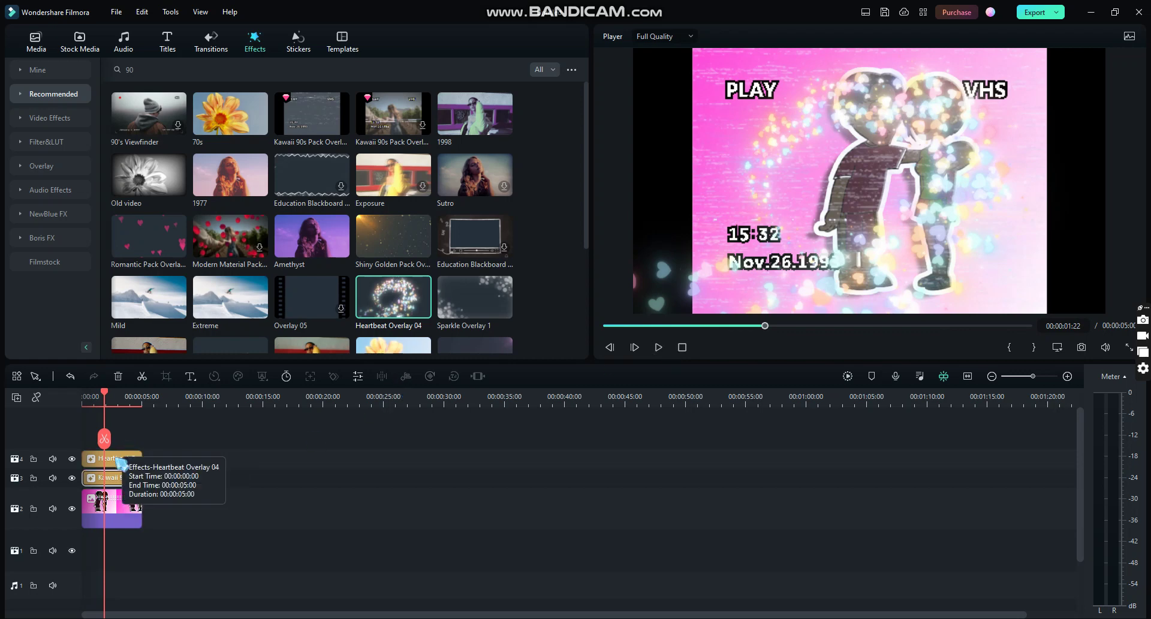
drag(107, 485, 113, 440)
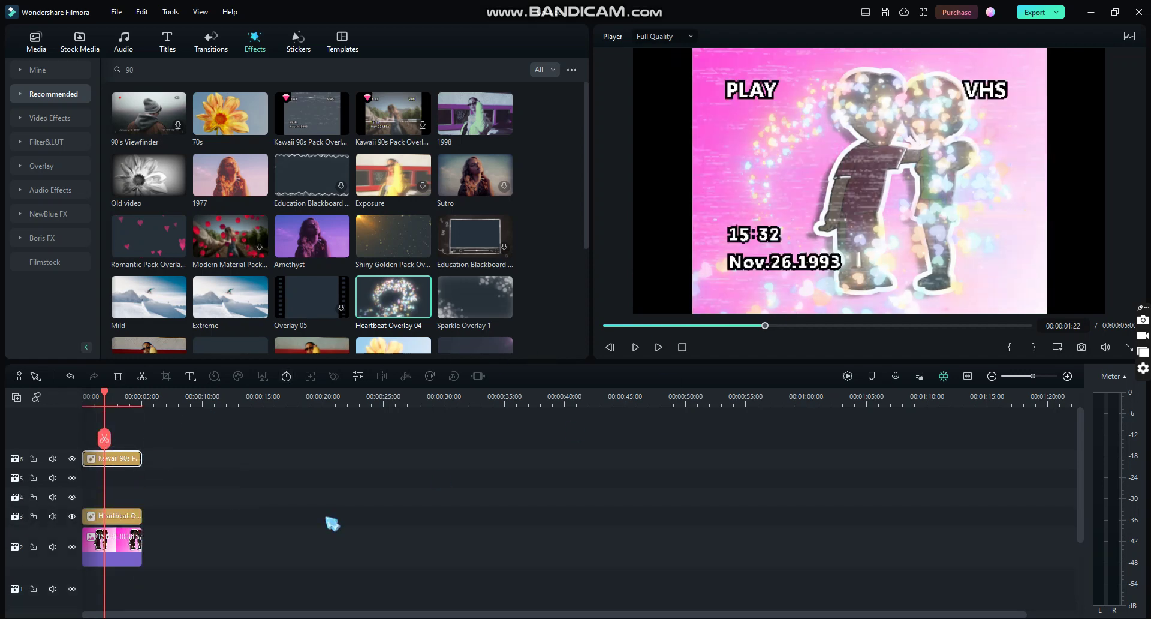
Replace the Heartbeat overlay with two different Shiny Golden Pack overlays, one on video track 3 and one on track 4.
right_click(123, 514)
click(176, 324)
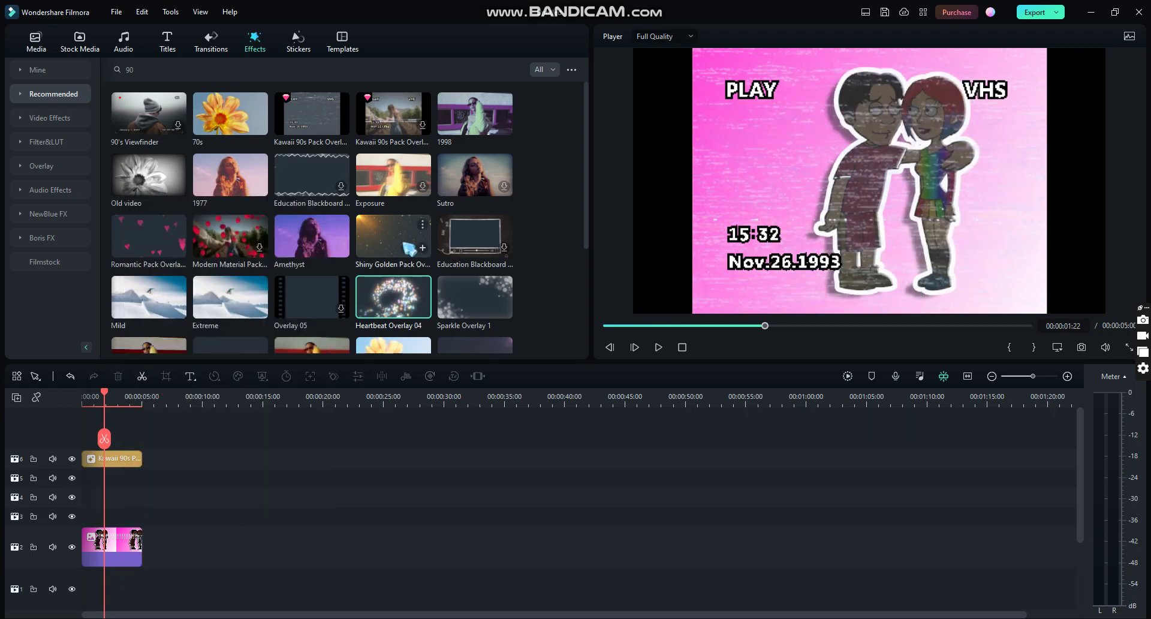
drag(408, 247, 84, 526)
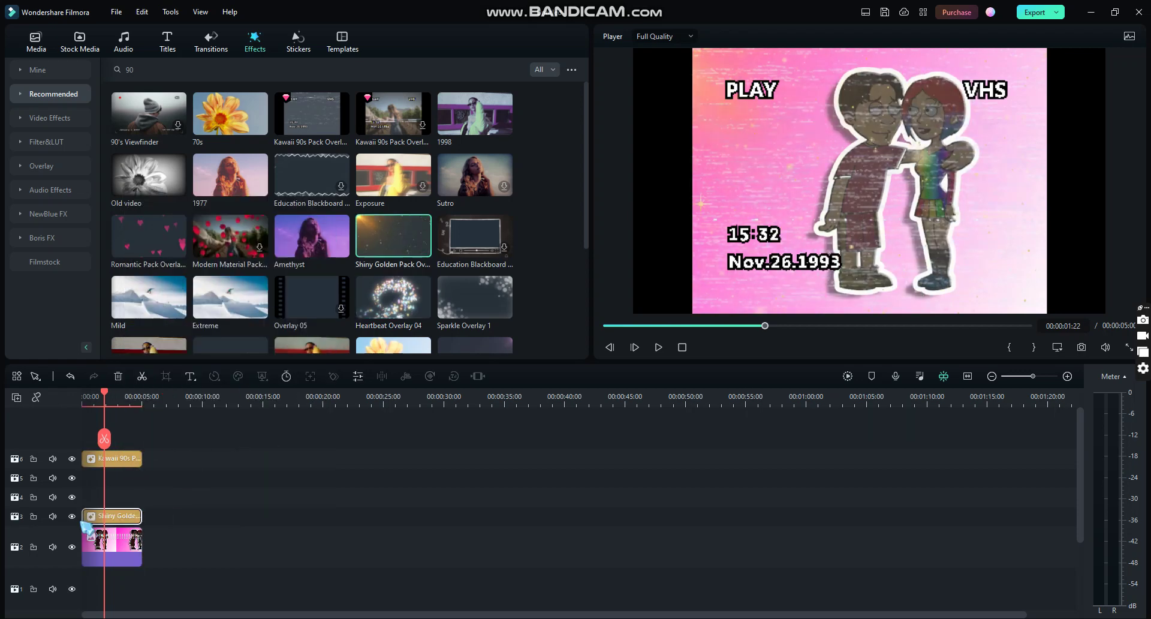
scroll(360, 312, down, 3)
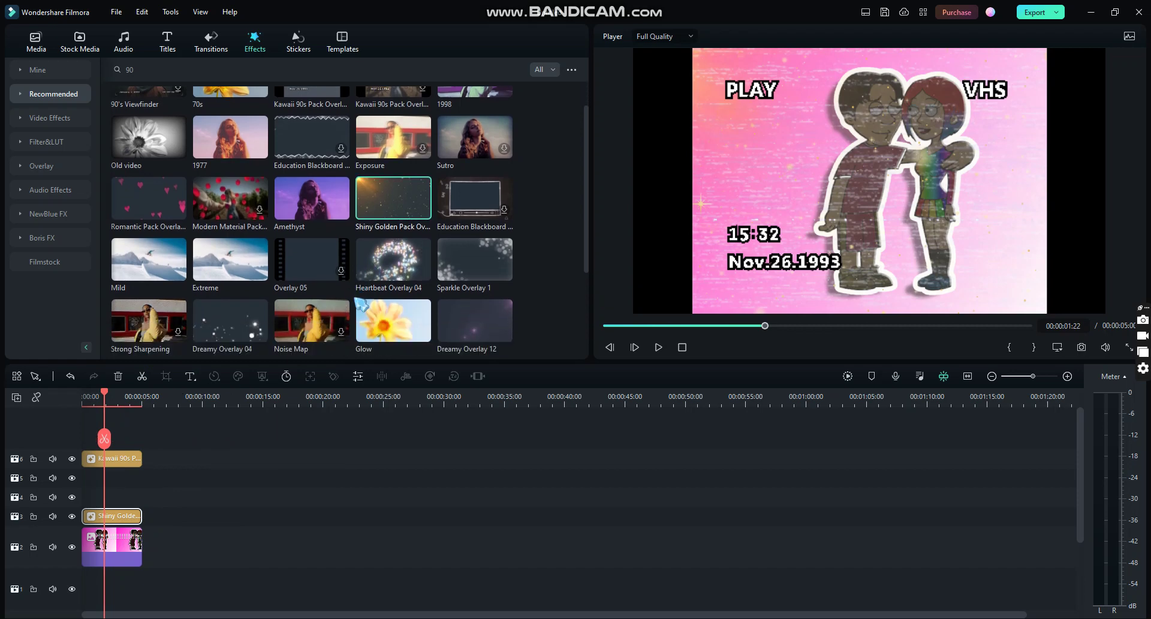
drag(149, 252, 123, 493)
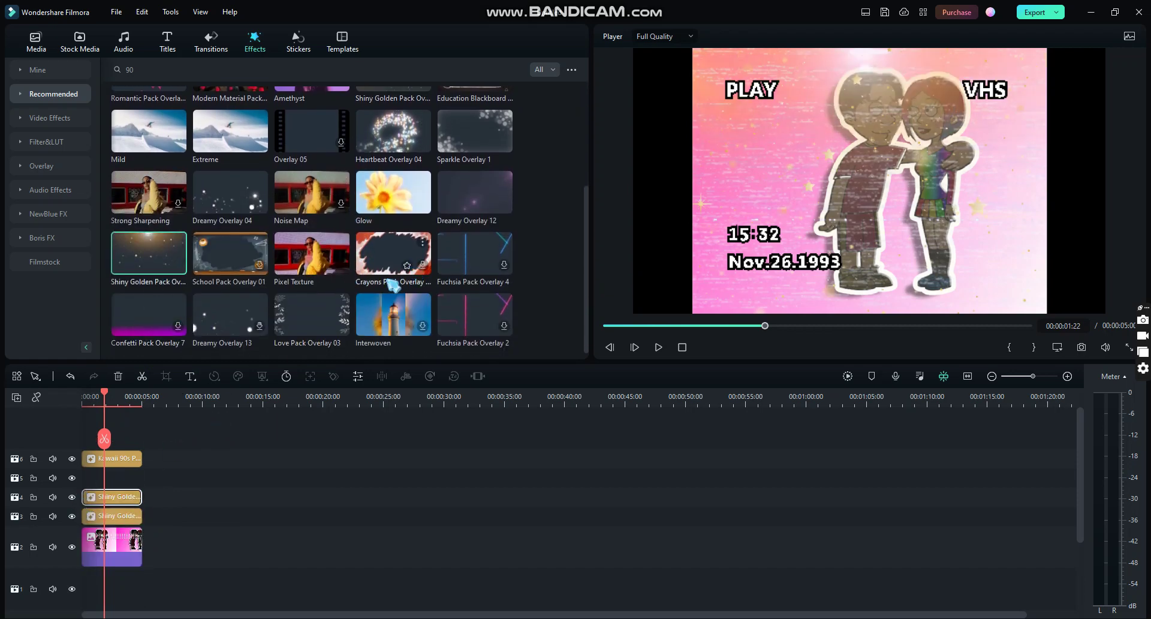
Add Love Pack Overlay 03 on video track 5 and delete the Kawaii 90s overlay from track 6.
drag(318, 313, 83, 486)
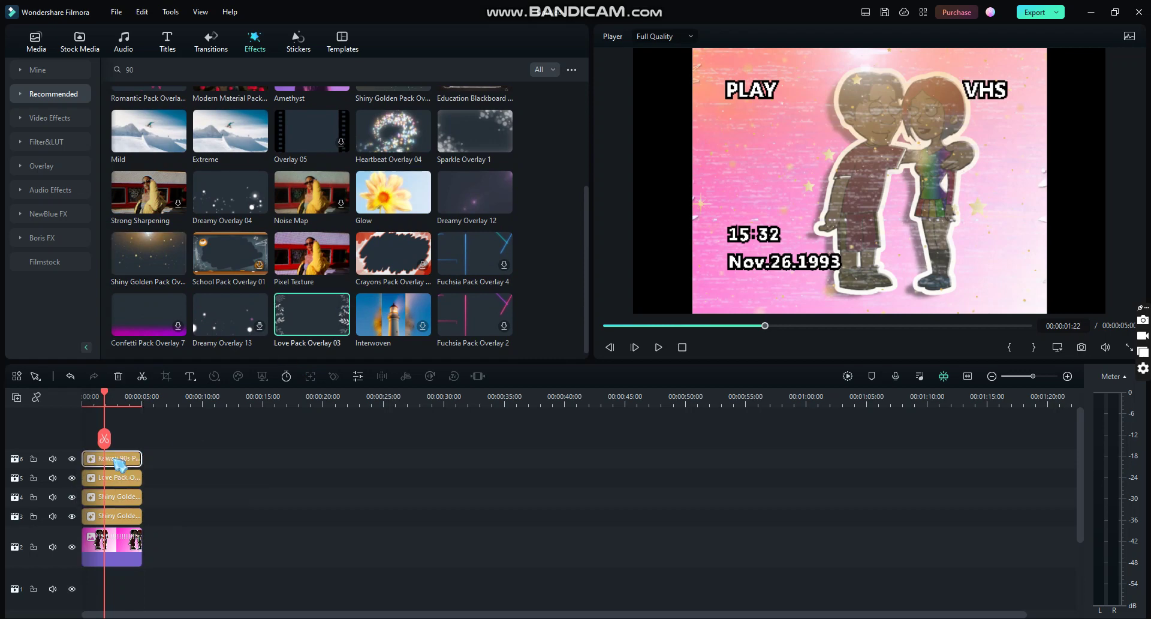
right_click(113, 458)
click(141, 268)
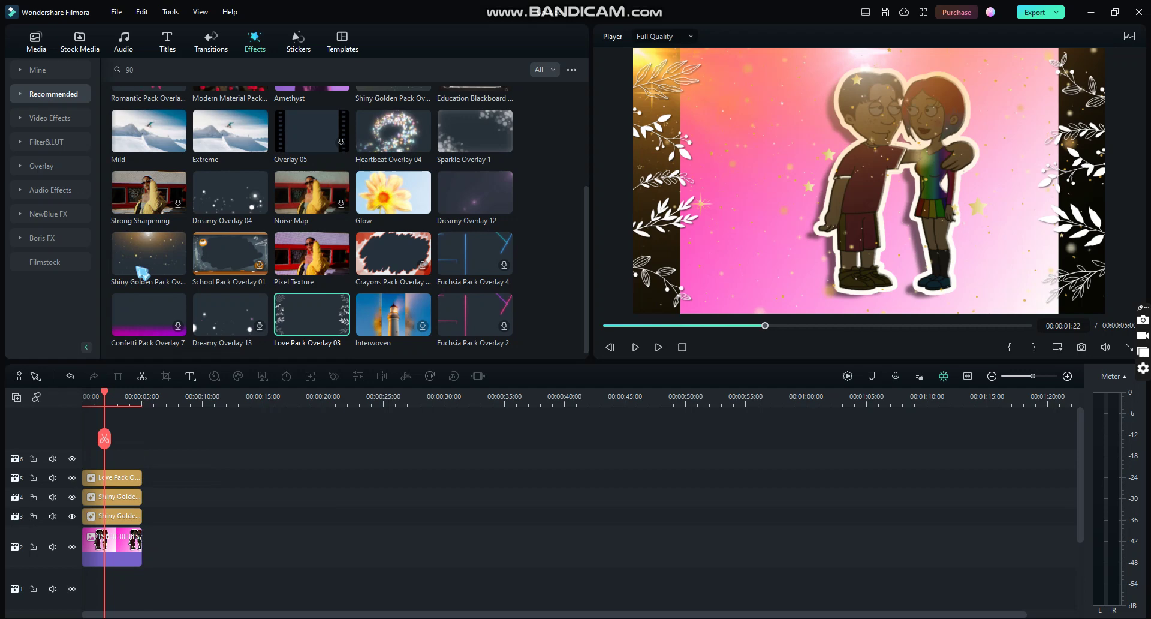
Search the effects for "blue" and stack Blue Explosion on track 6 and Amethyst on track 7 above the other overlays.
scroll(335, 235, up, 3)
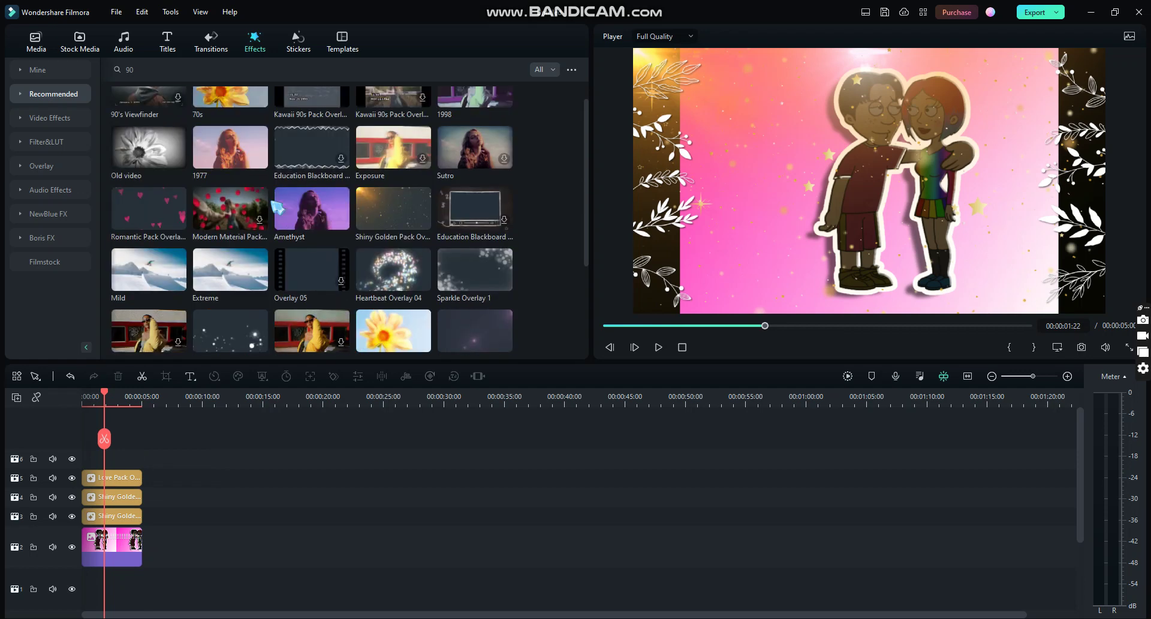
click(184, 69)
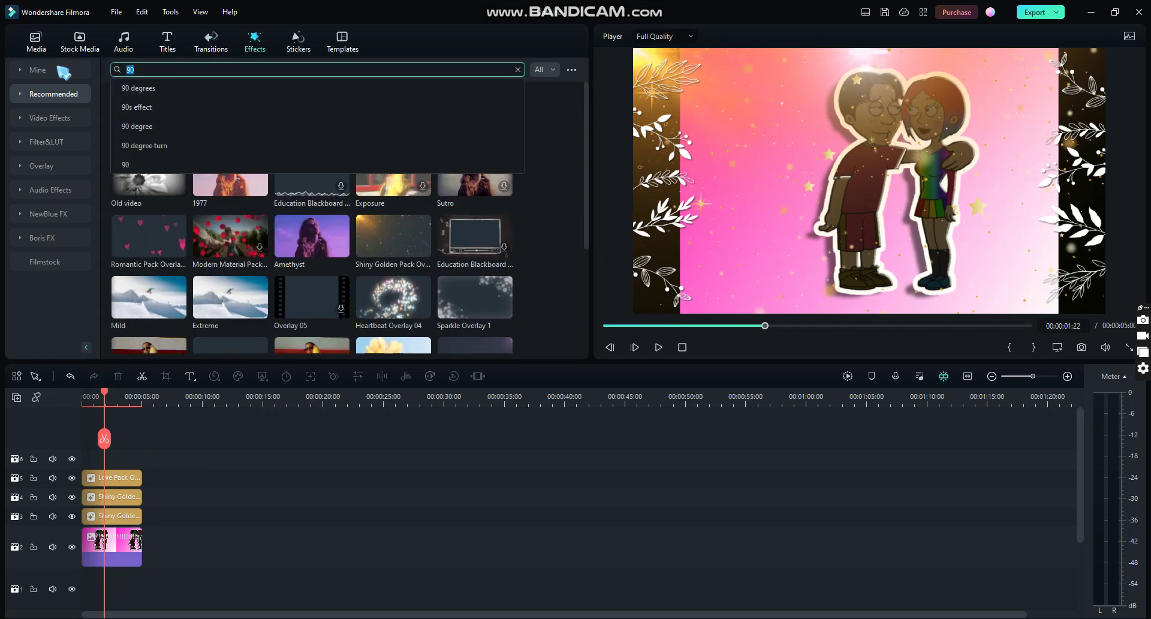
key(BackSpace)
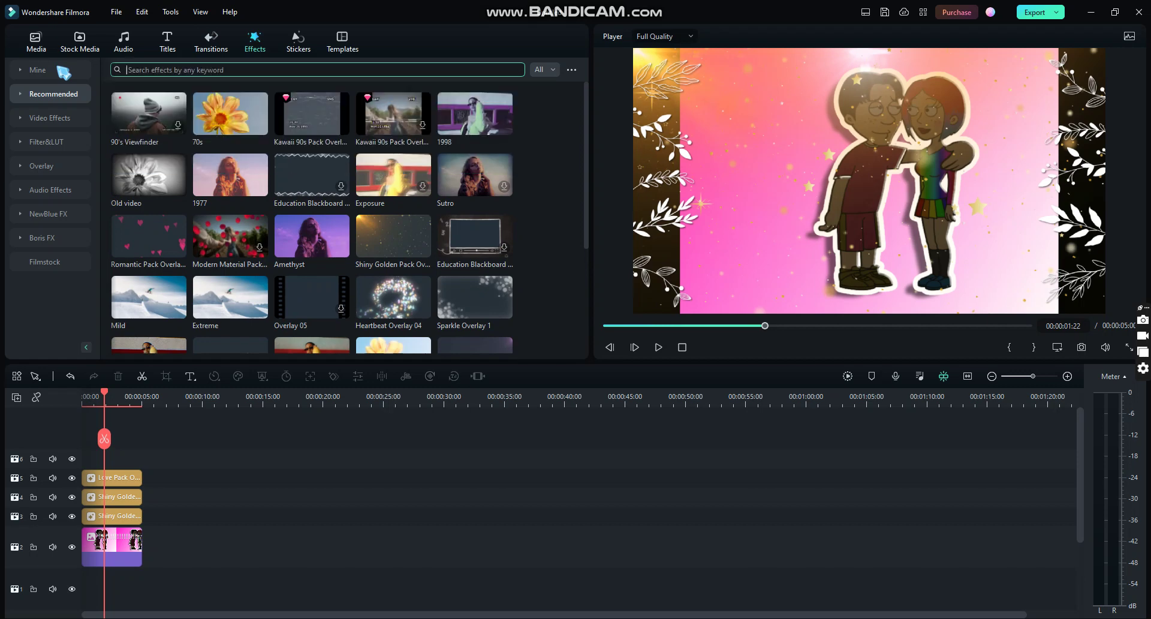
text(blue)
key(Return)
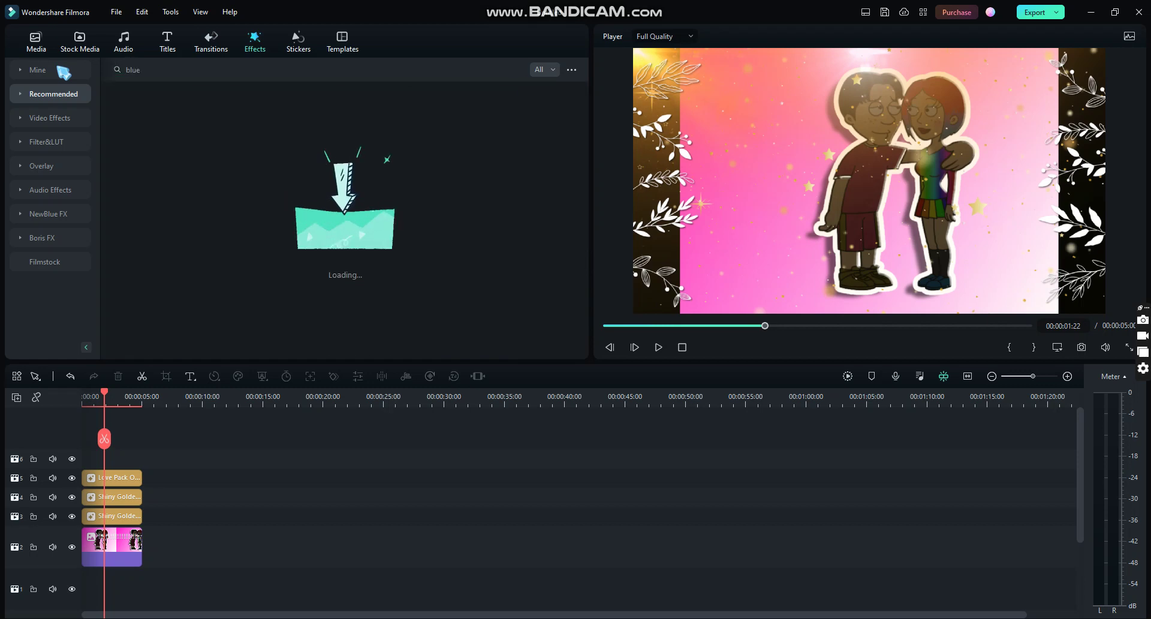
drag(245, 129, 90, 458)
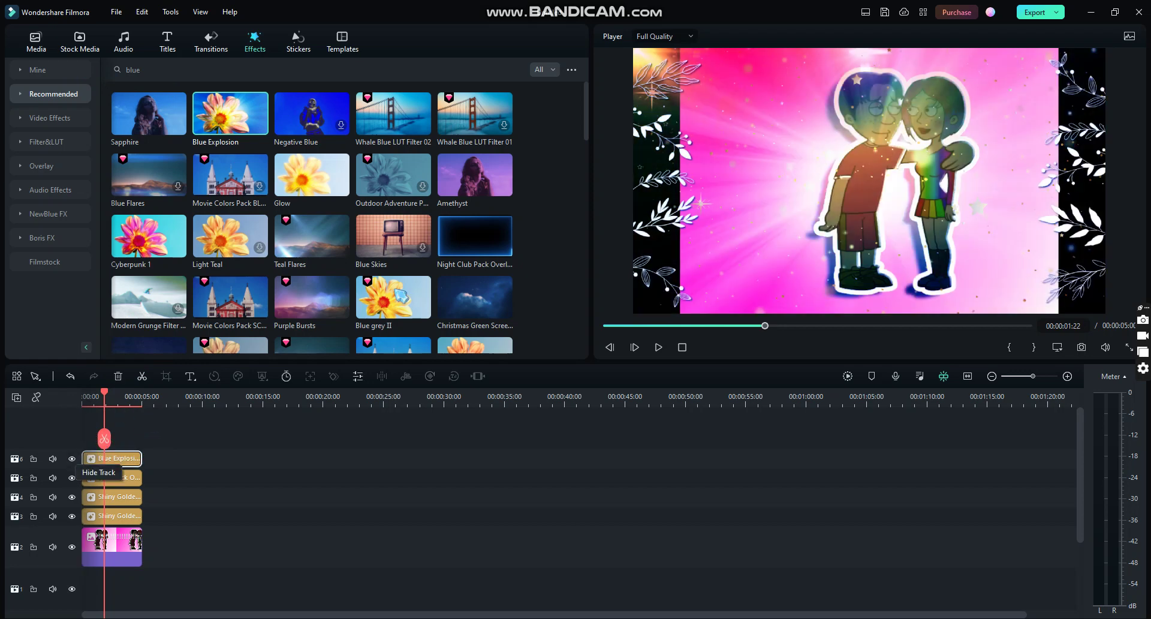
drag(449, 174, 54, 449)
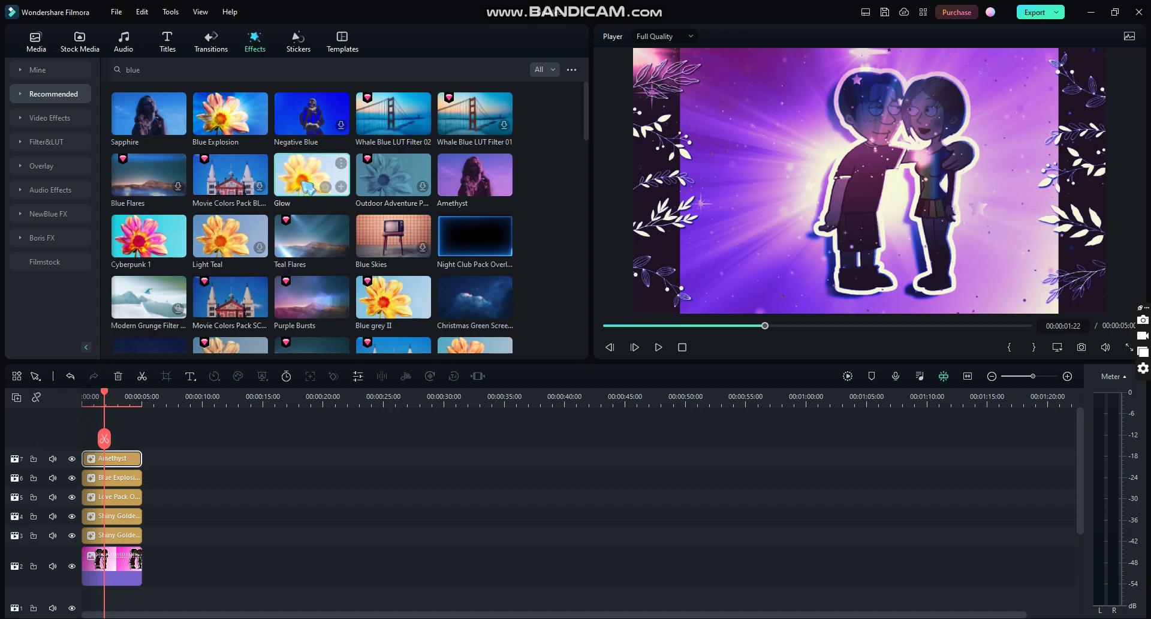
Try the Sapphire and Aqua 2 effects one after the other on track 8 above Amethyst, deleting each.
drag(137, 105, 84, 447)
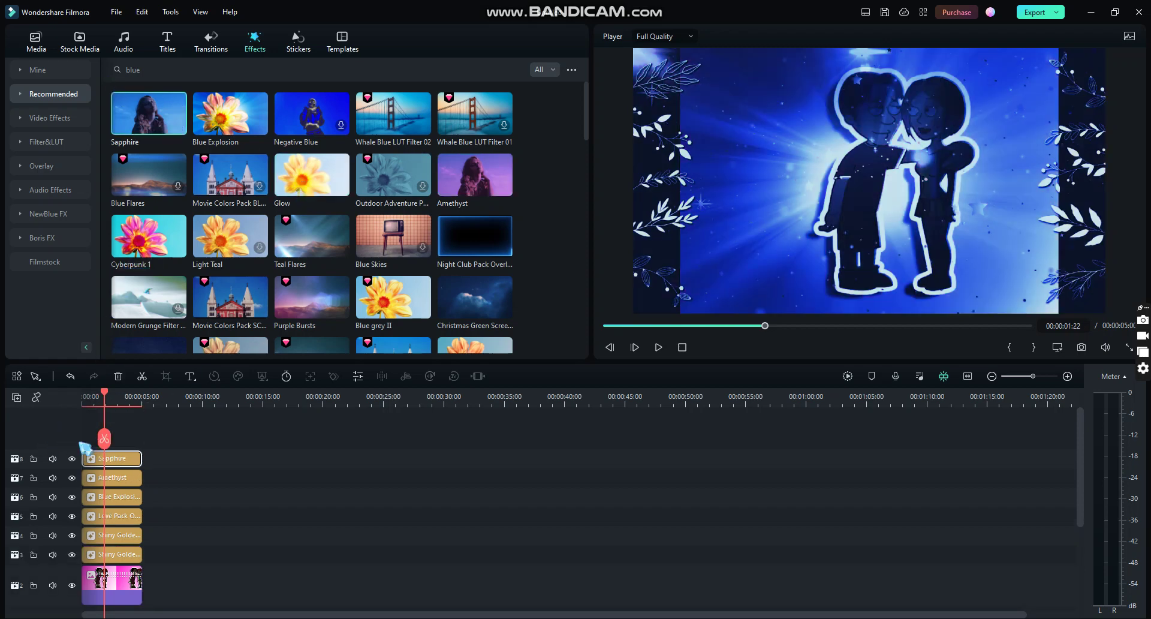
right_click(114, 458)
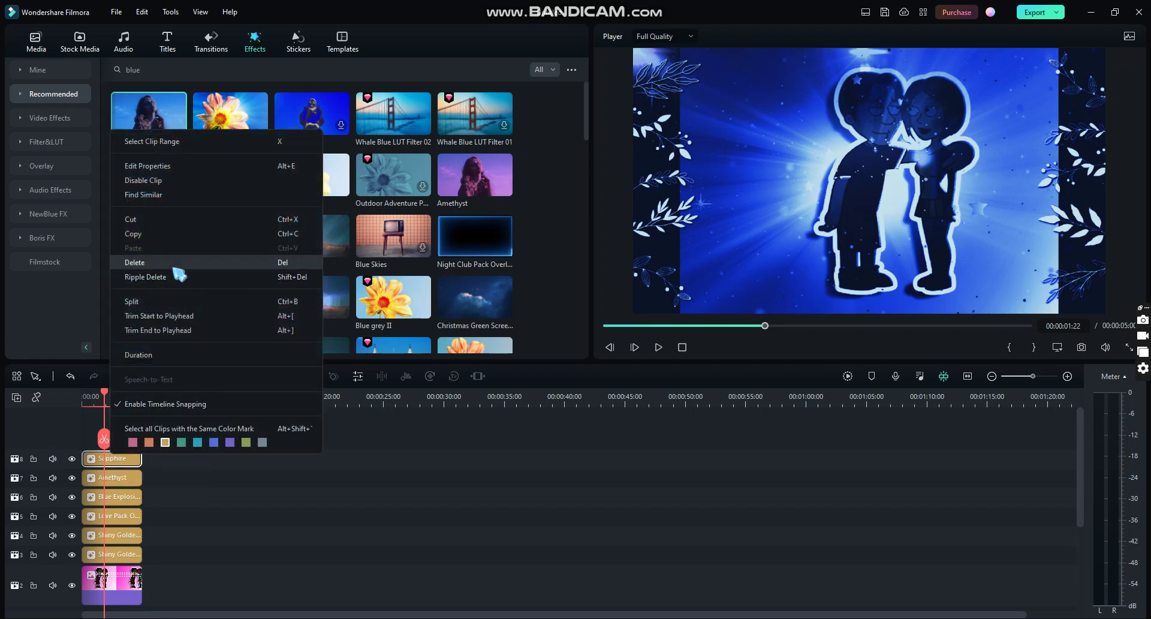
click(144, 263)
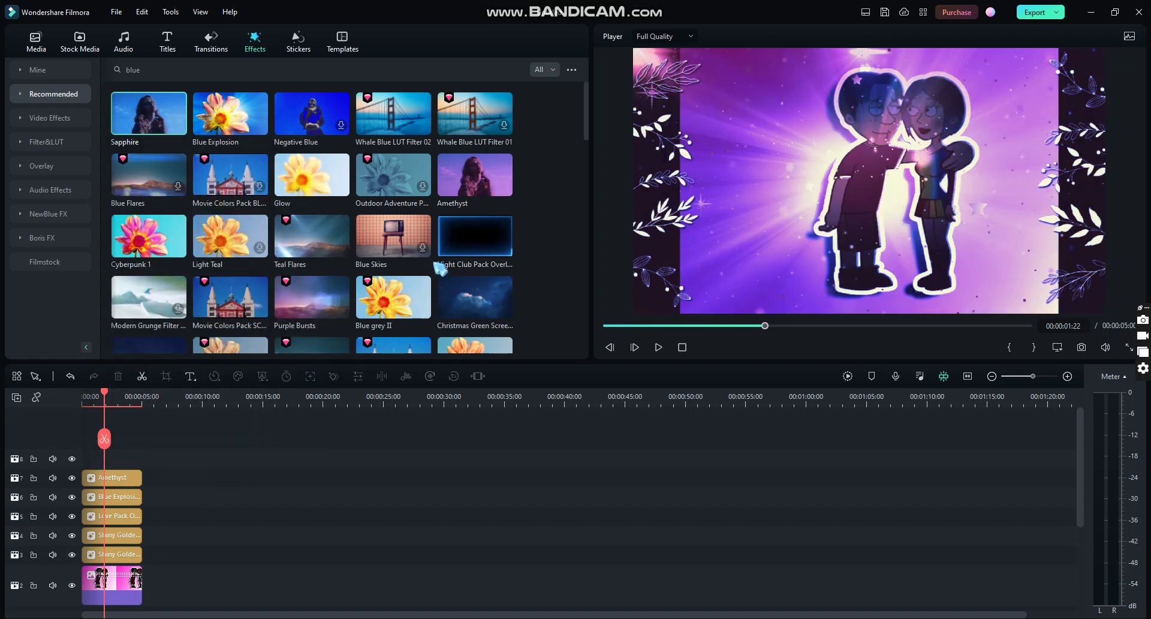
scroll(438, 265, down, 3)
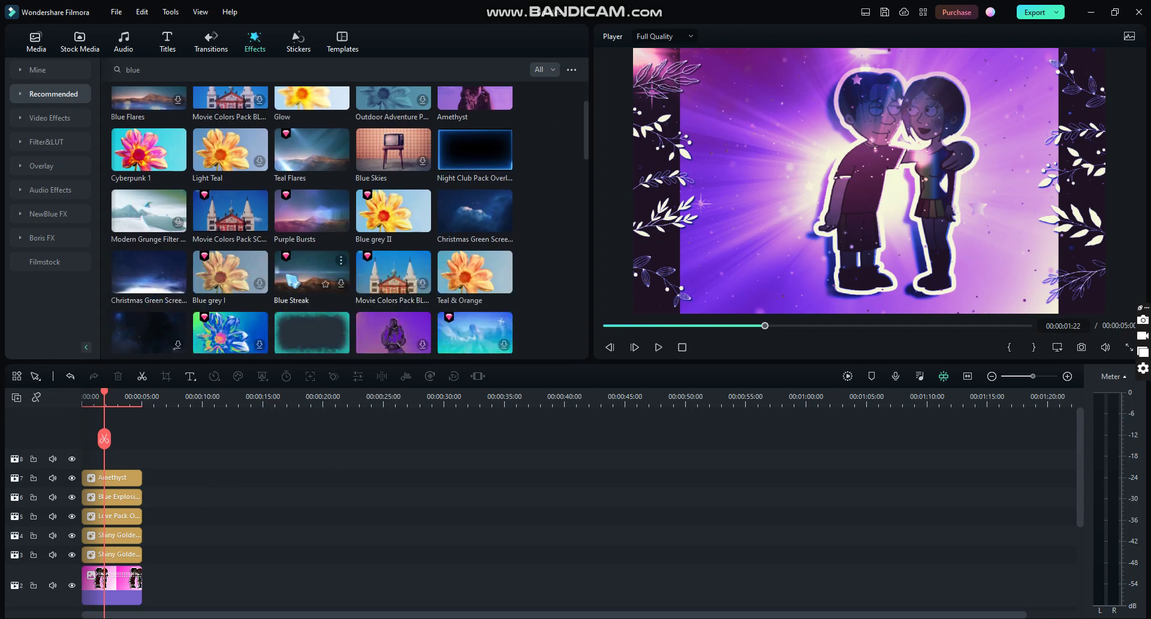
drag(245, 281, 120, 411)
scroll(313, 251, down, 3)
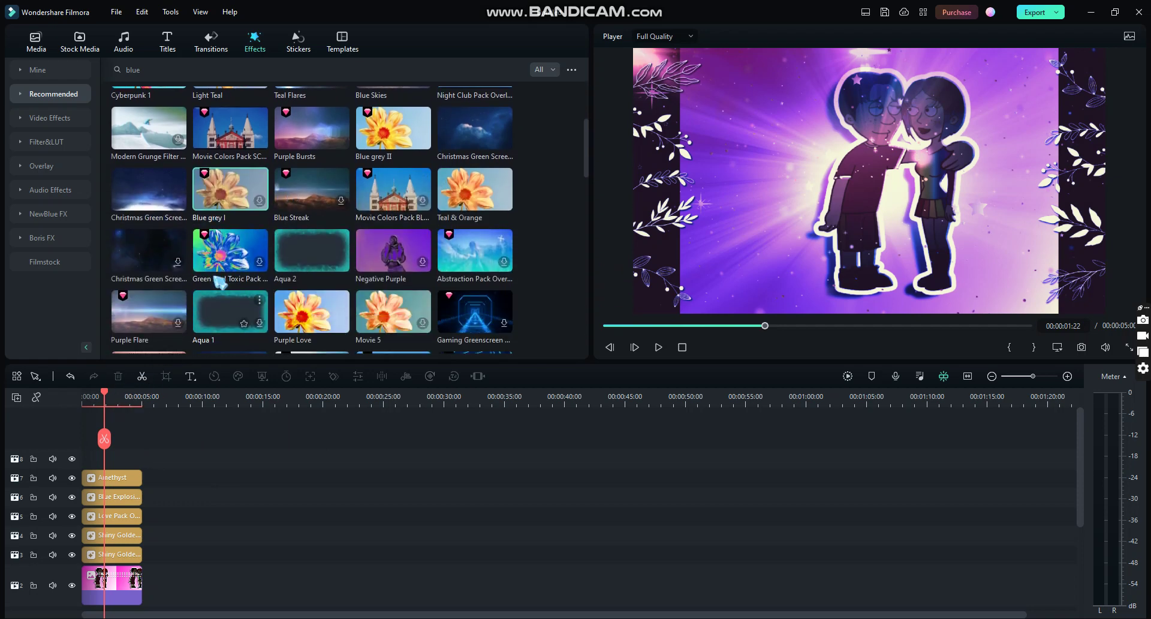
drag(314, 252, 90, 459)
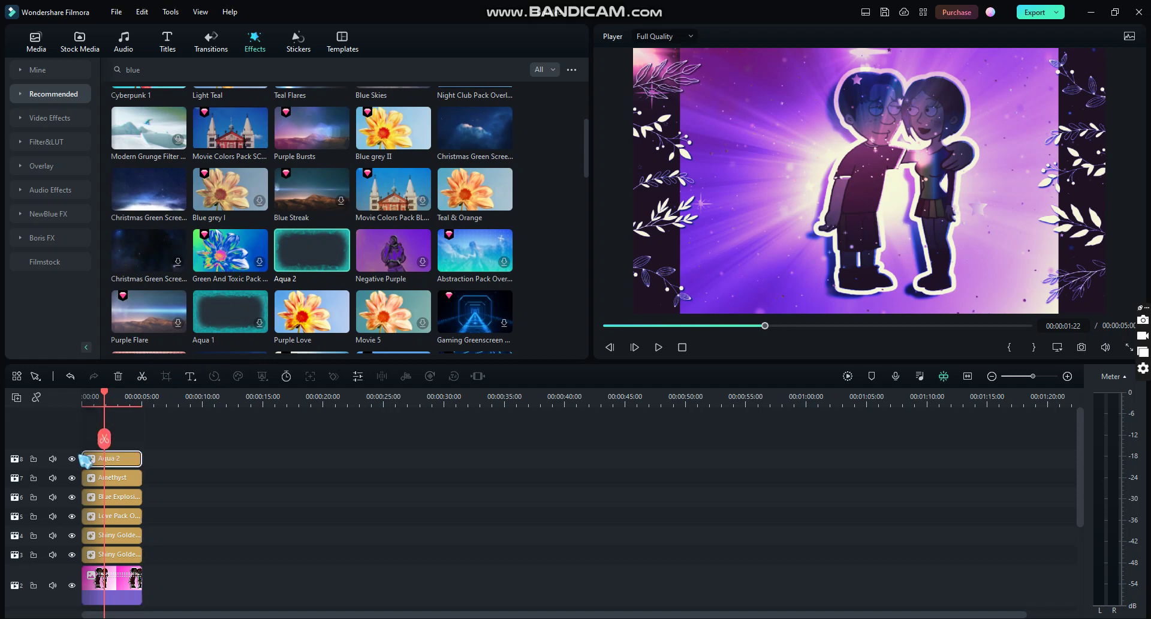
right_click(120, 461)
click(185, 257)
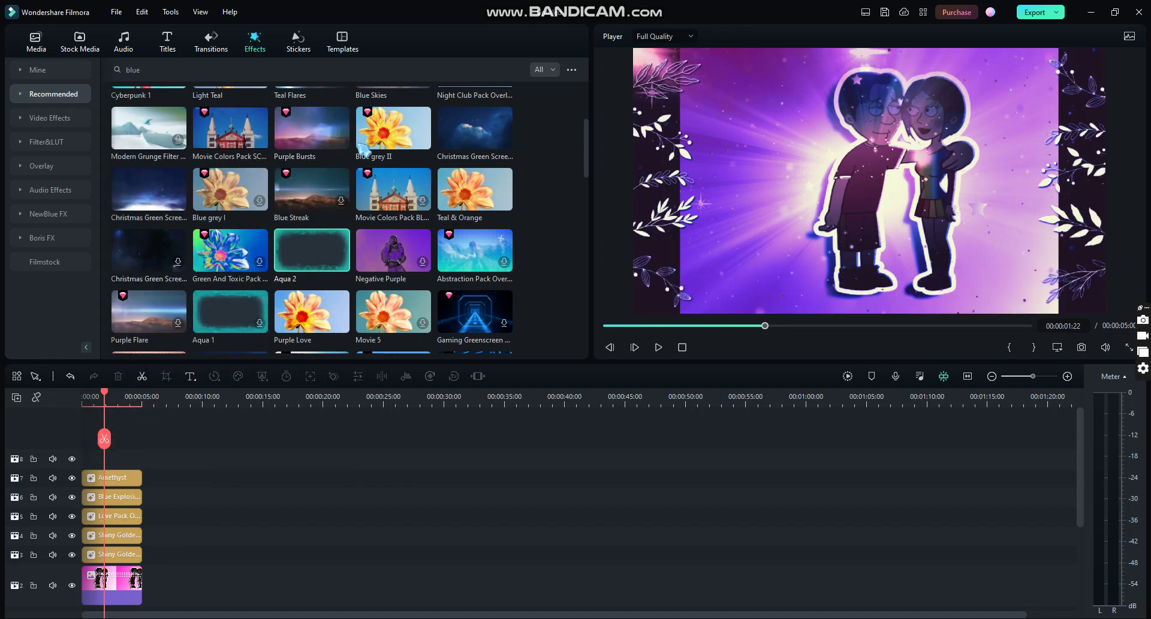
Search the effects for "love" and add the Romantic Love overlay with the sparkling heart outline on track 8.
scroll(360, 147, down, 3)
scroll(359, 147, up, 6)
click(133, 70)
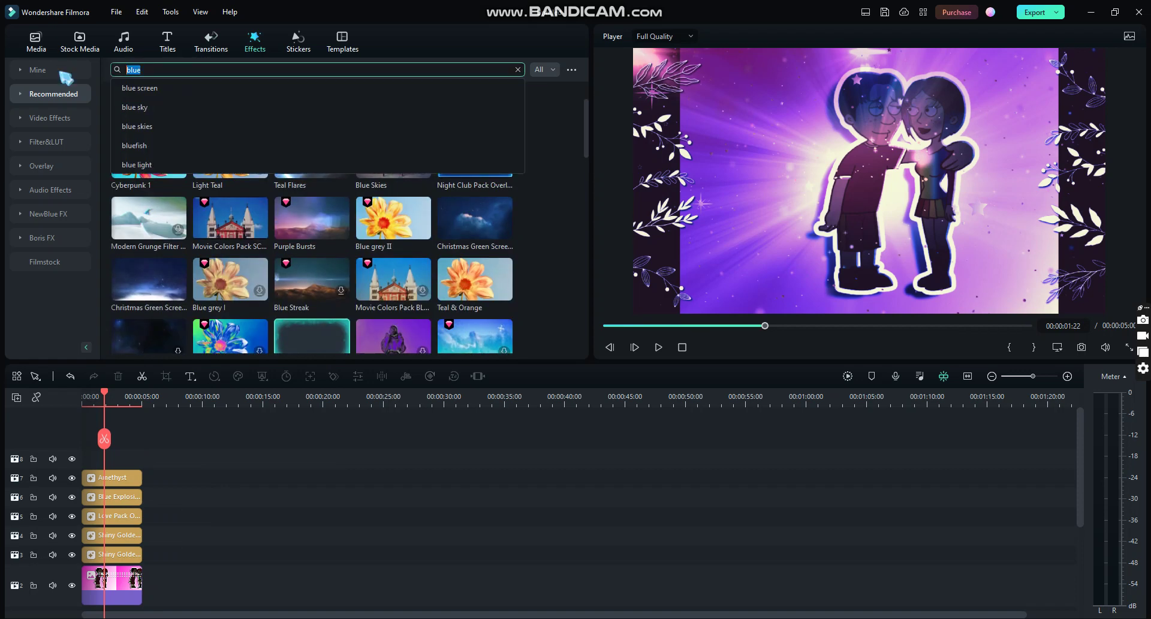
text(love)
key(Return)
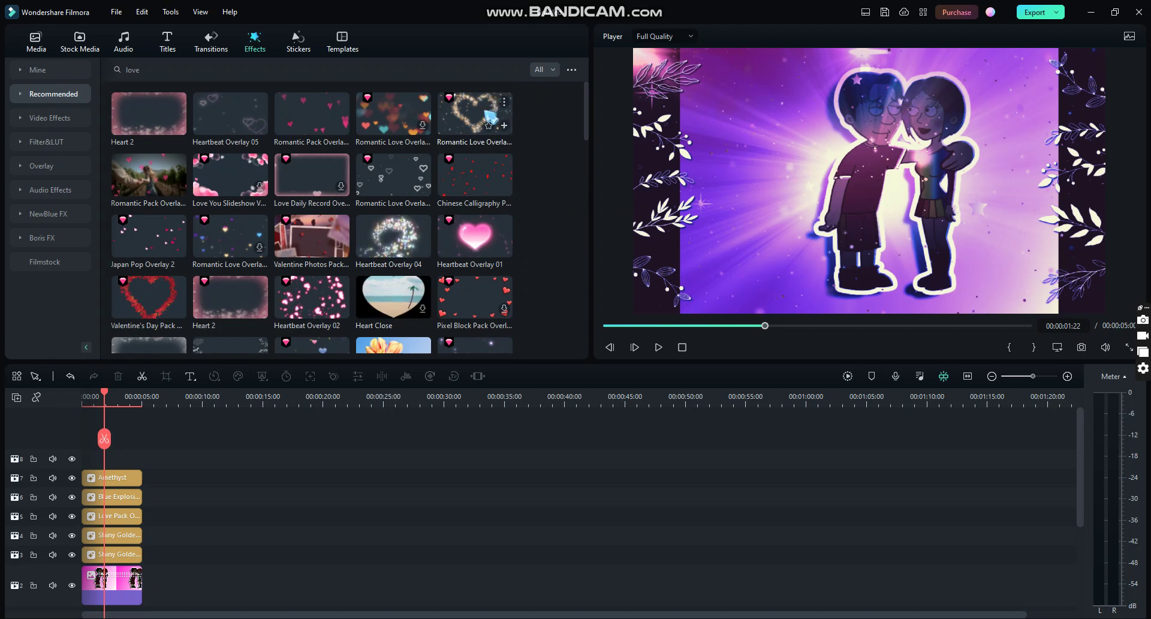
drag(479, 114, 90, 462)
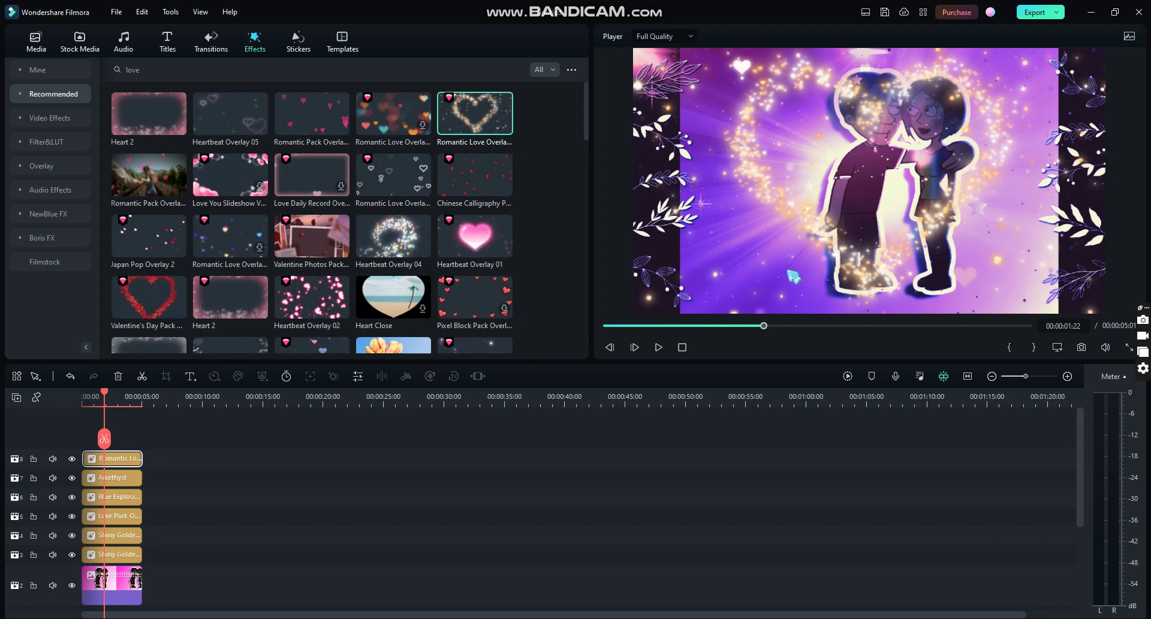
Shift the couple image slightly left in the preview and replace the Romantic Love overlay with the premium Heart 2 effect.
drag(794, 276, 781, 270)
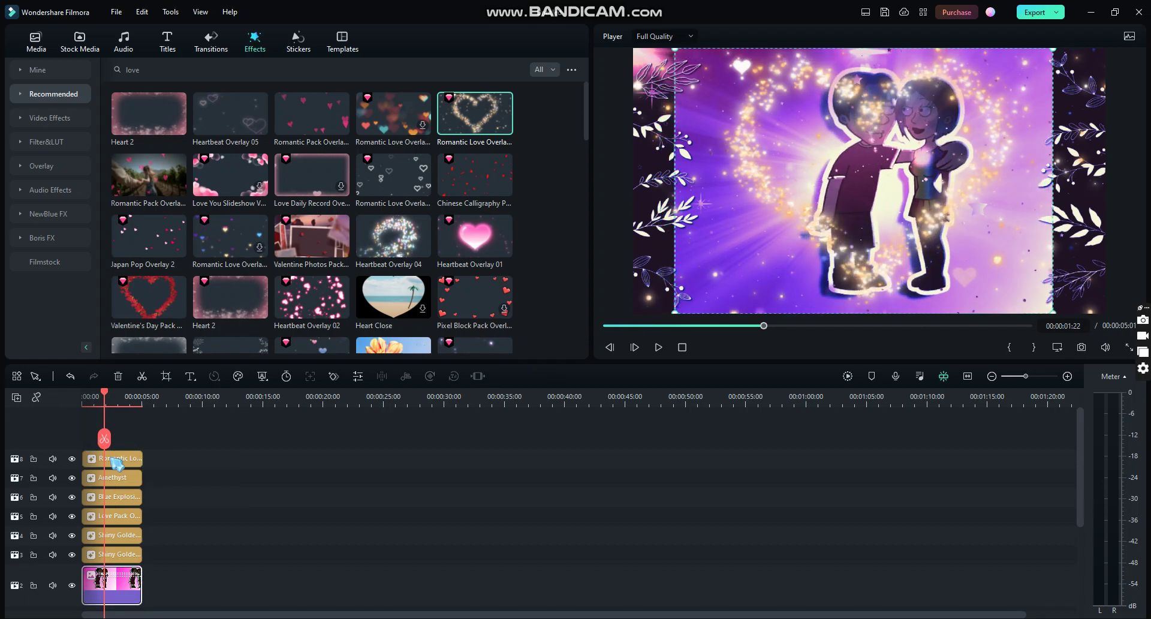
right_click(114, 457)
click(162, 267)
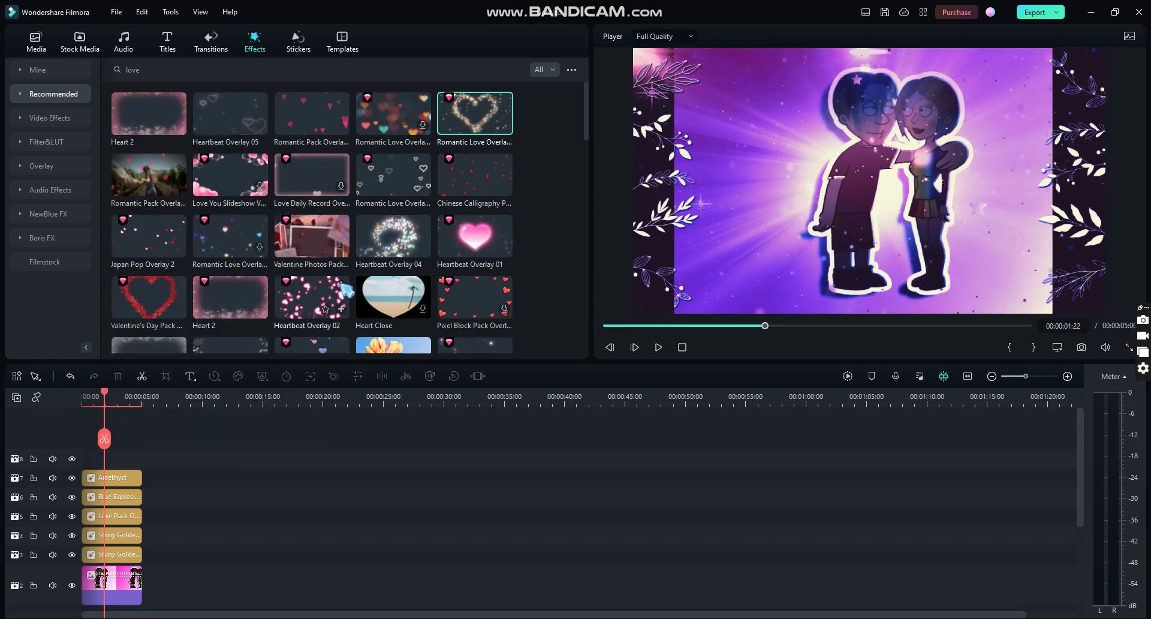
drag(240, 309, 84, 458)
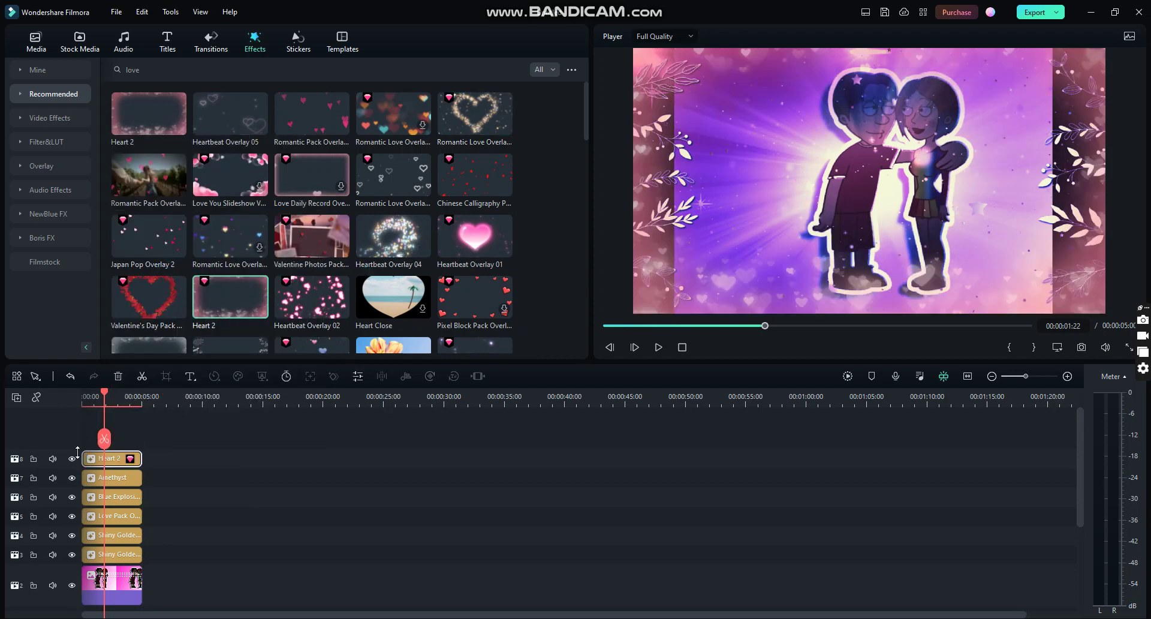
Try the 3D Metal Title 02 title on a new track above Heart 2 and delete it.
click(179, 48)
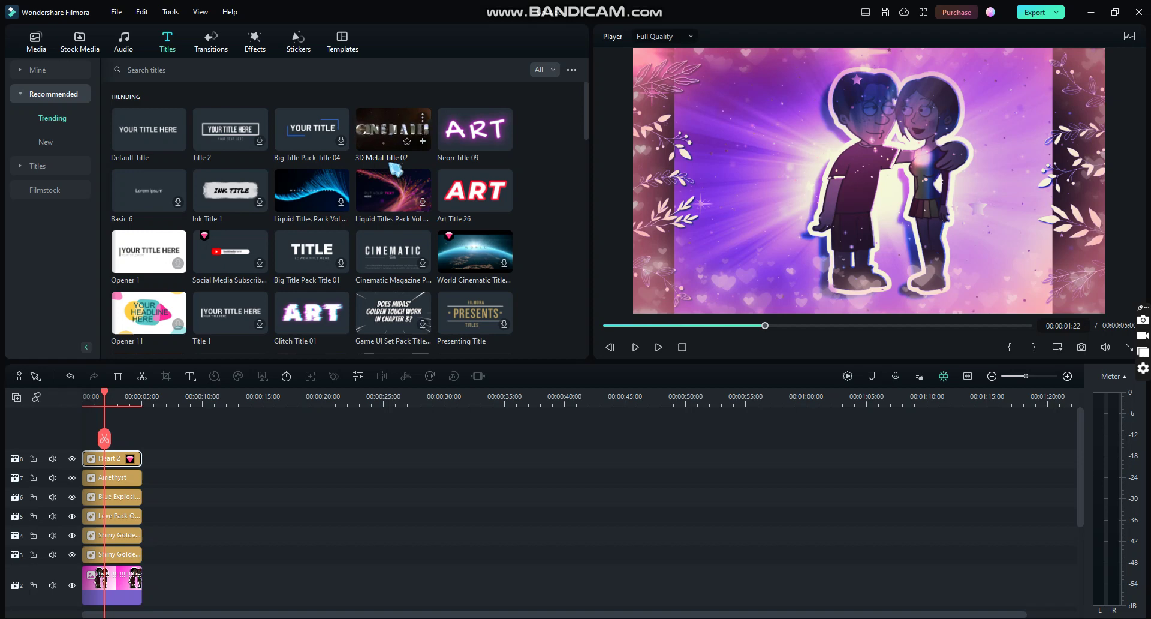
drag(374, 115, 137, 431)
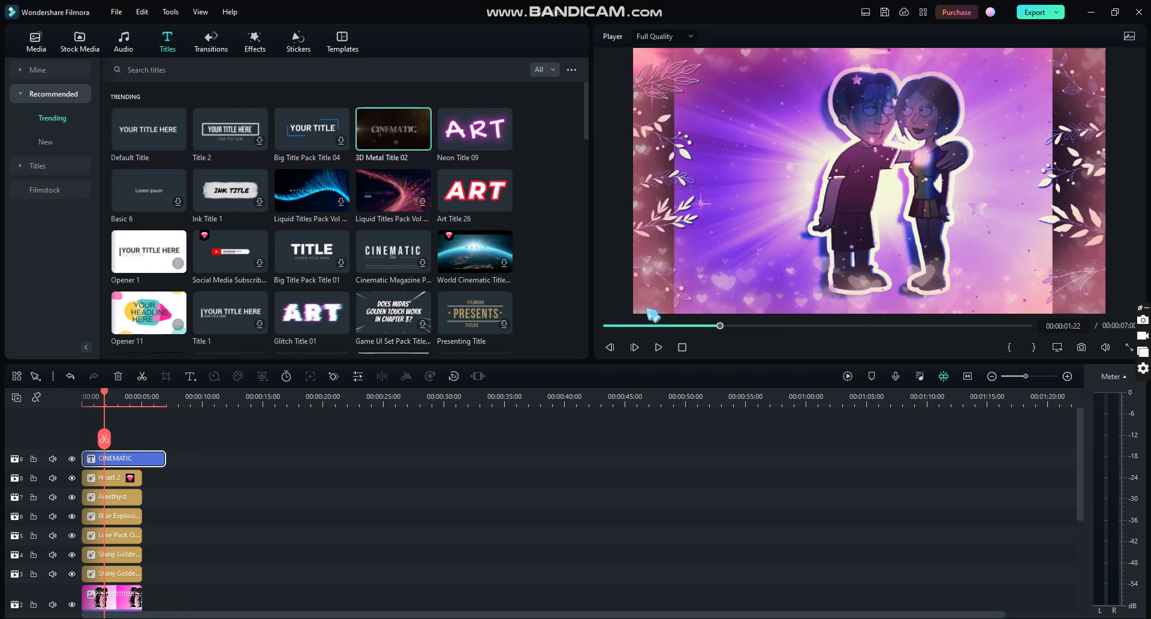
right_click(153, 466)
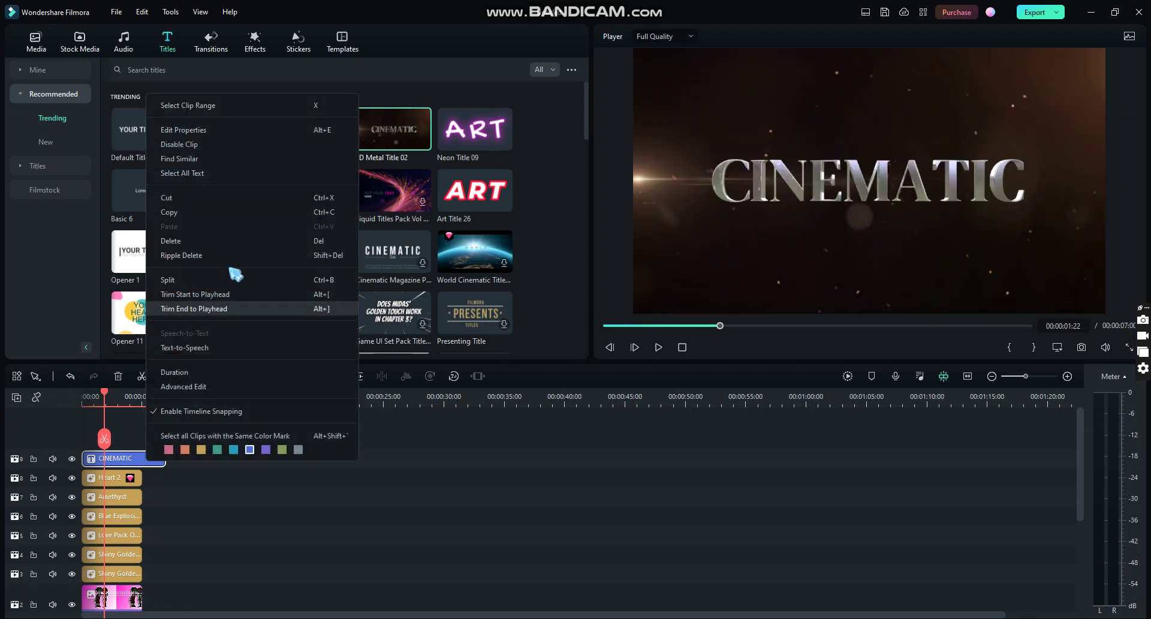
click(206, 244)
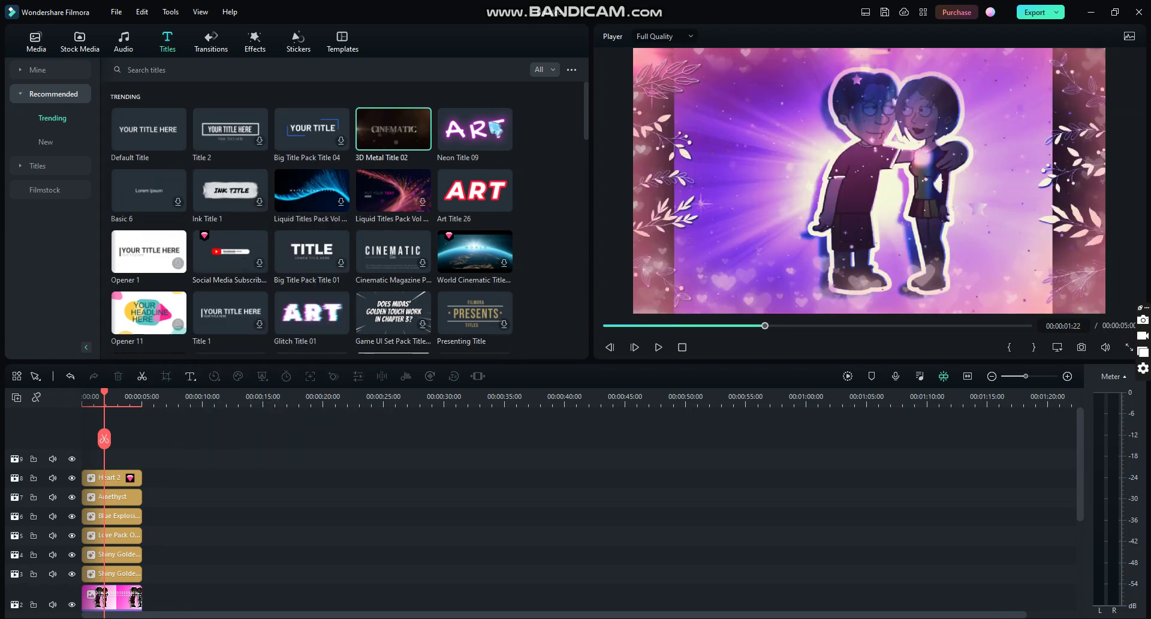
Add Neon Title 09 on track 9 with the text "11:00" and shrink it to font size 75.
drag(455, 128, 91, 458)
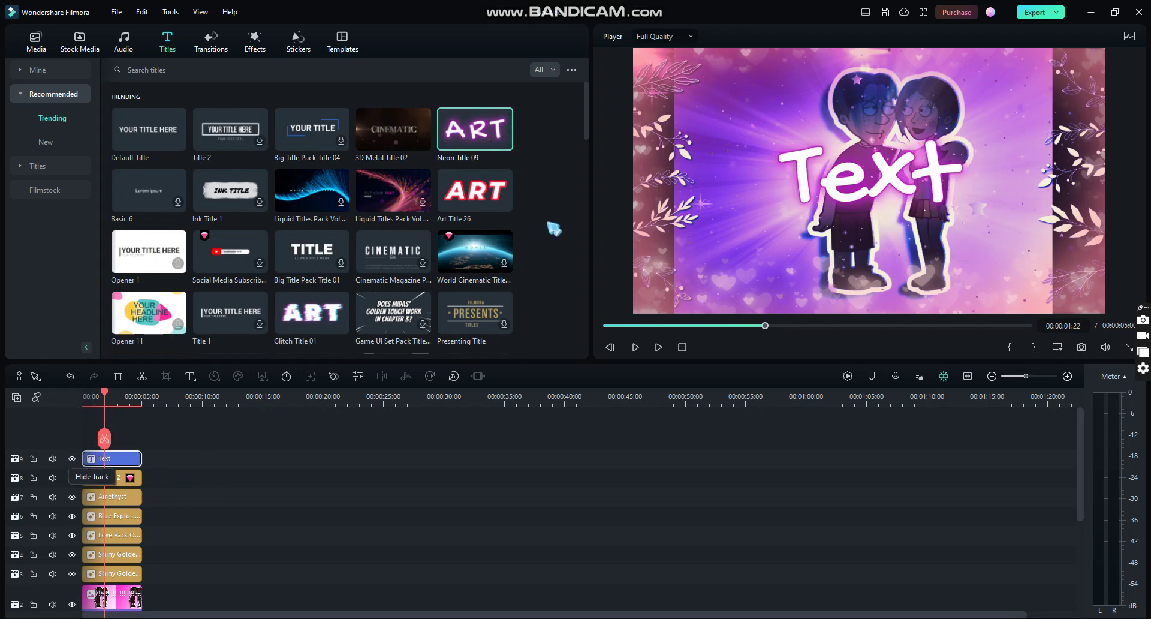
double_click(908, 187)
text(1)
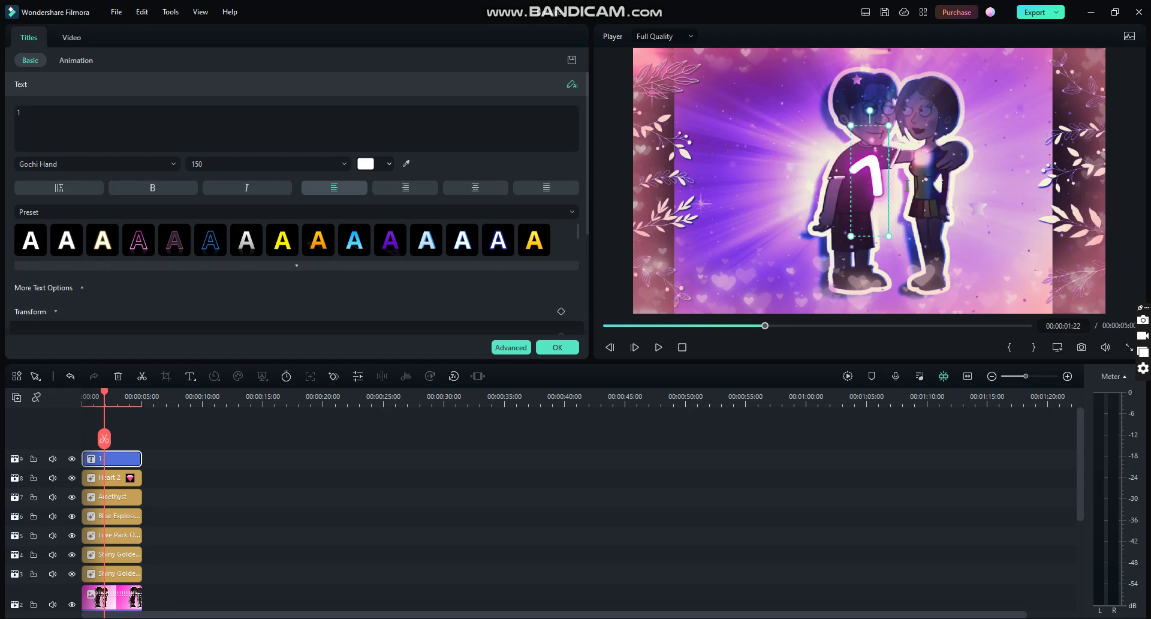
text(1:)
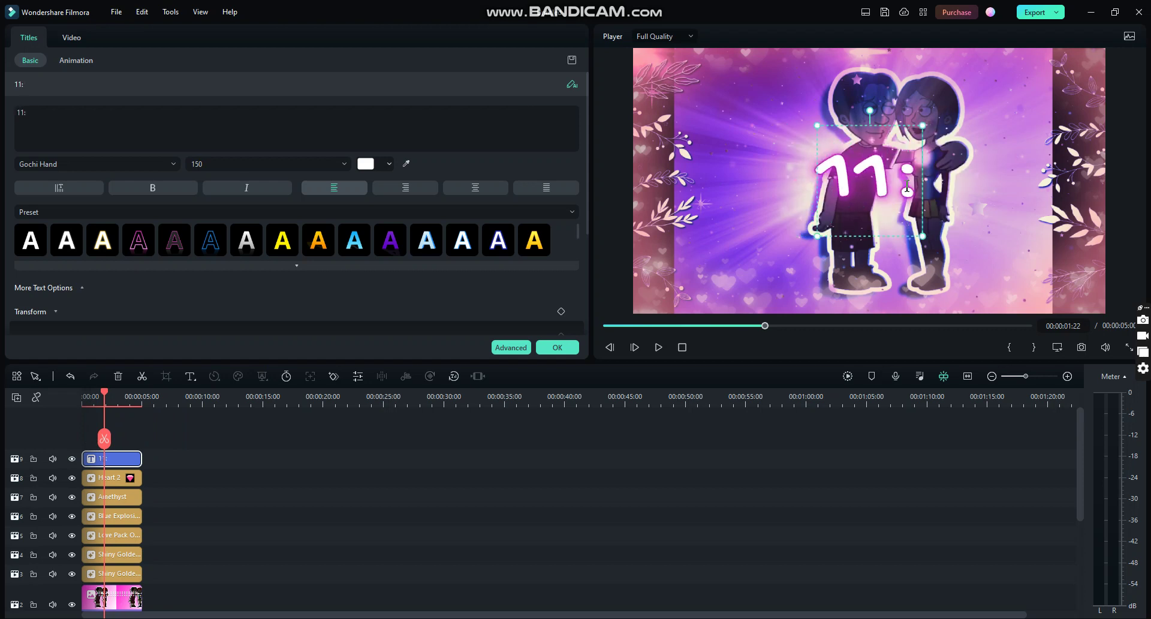
text(00)
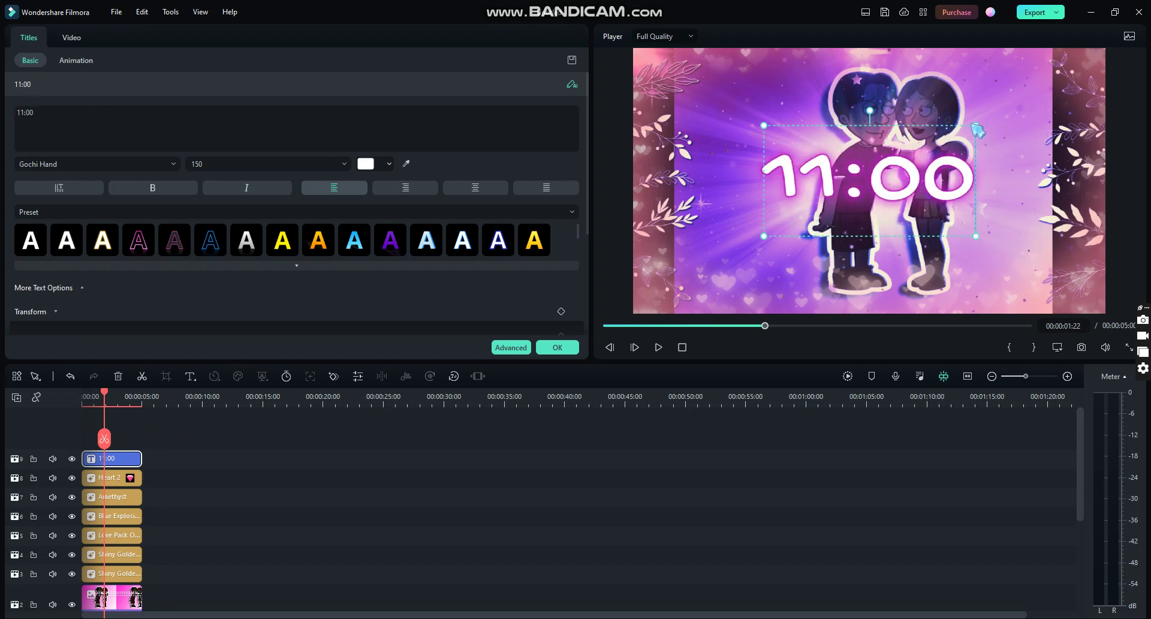
drag(977, 124, 870, 180)
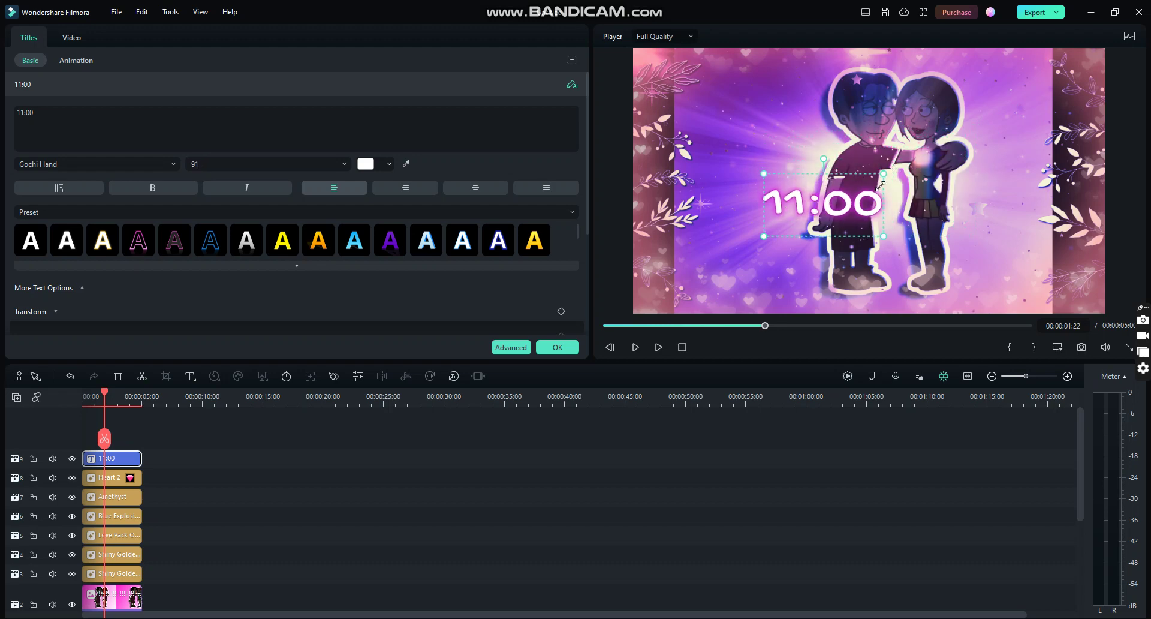
Extend the title's text to "11:00 X 12:00" and change its colour to dark purple.
click(71, 137)
text(X 1)
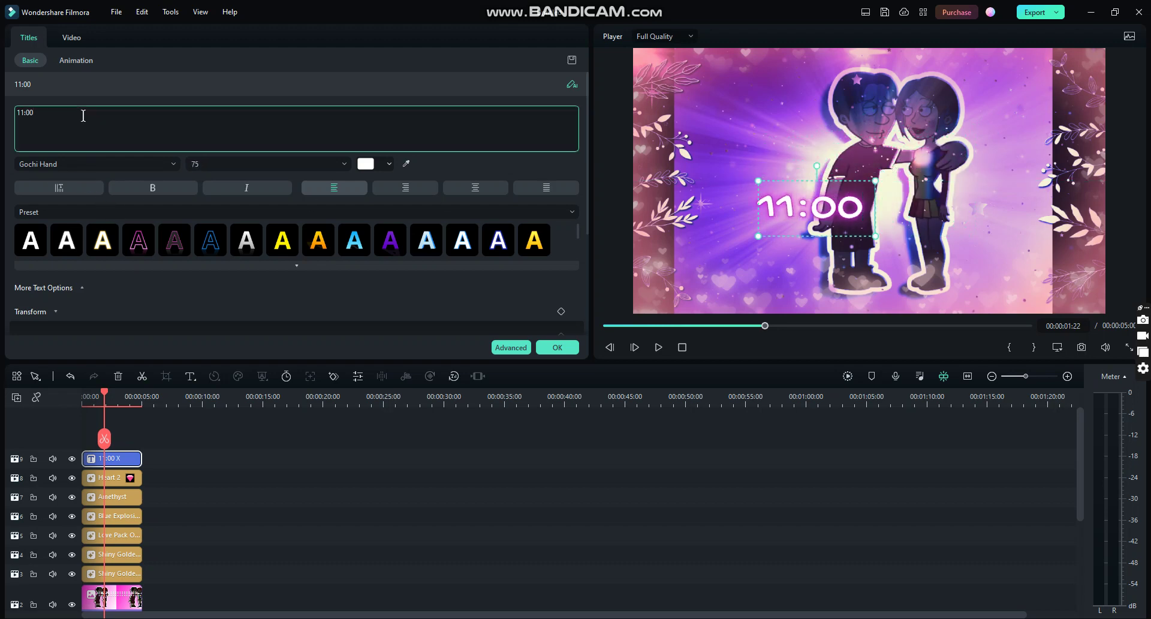
text(2)
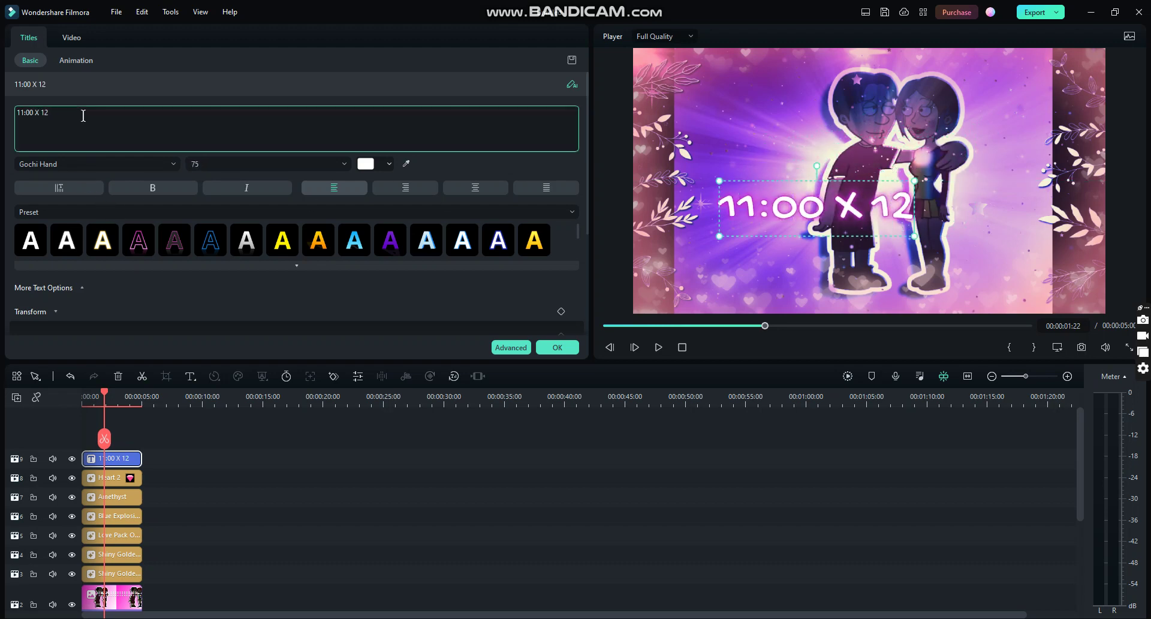
text(:00)
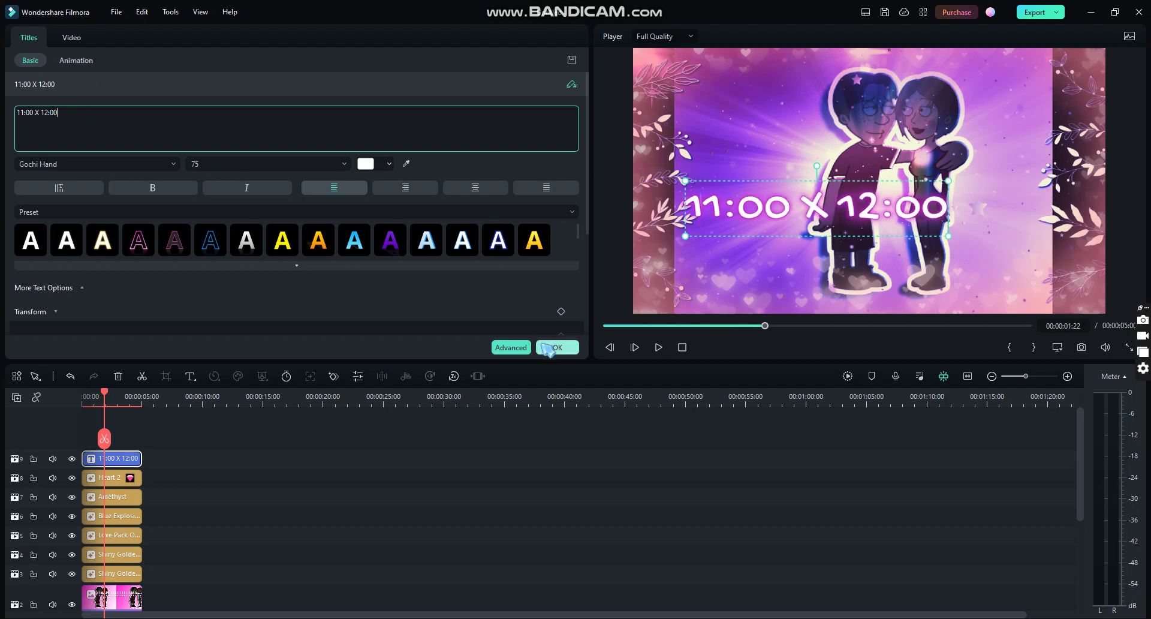
click(370, 163)
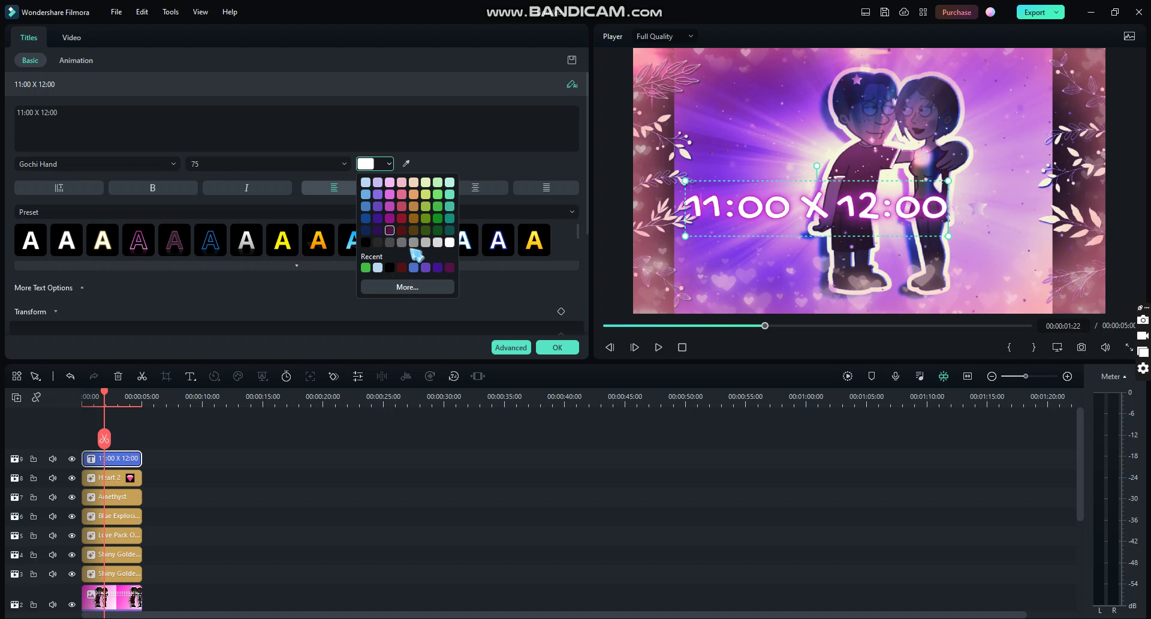
click(438, 267)
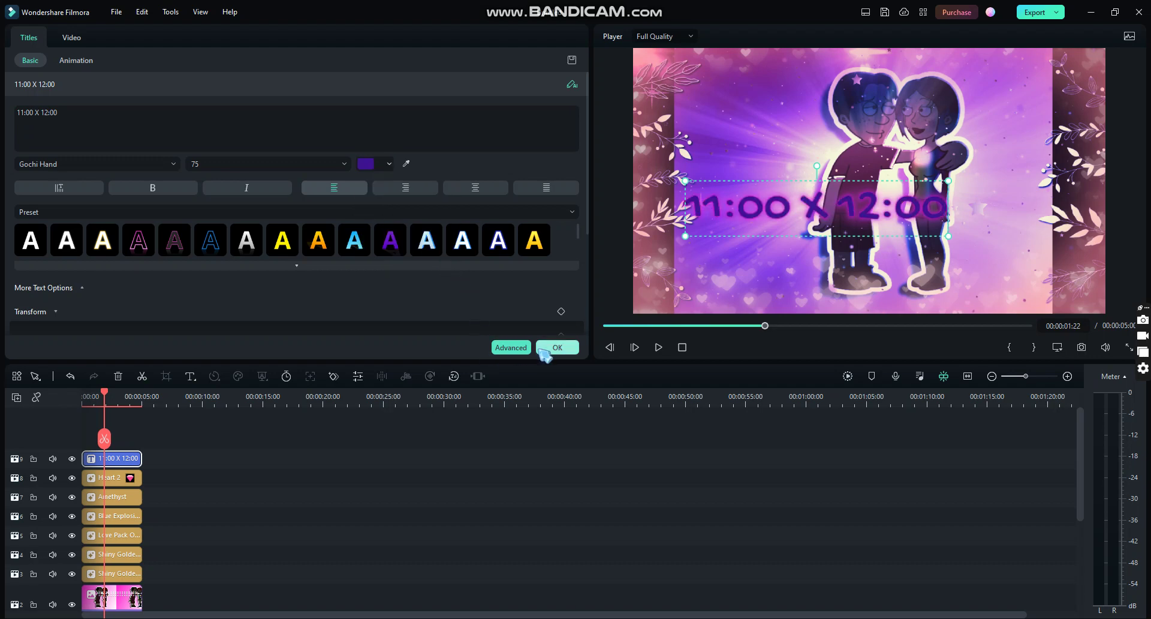
Enlarge the "11:00 X 12:00" title, centre it across the lower half of the couple image, and briefly play the composition.
click(543, 352)
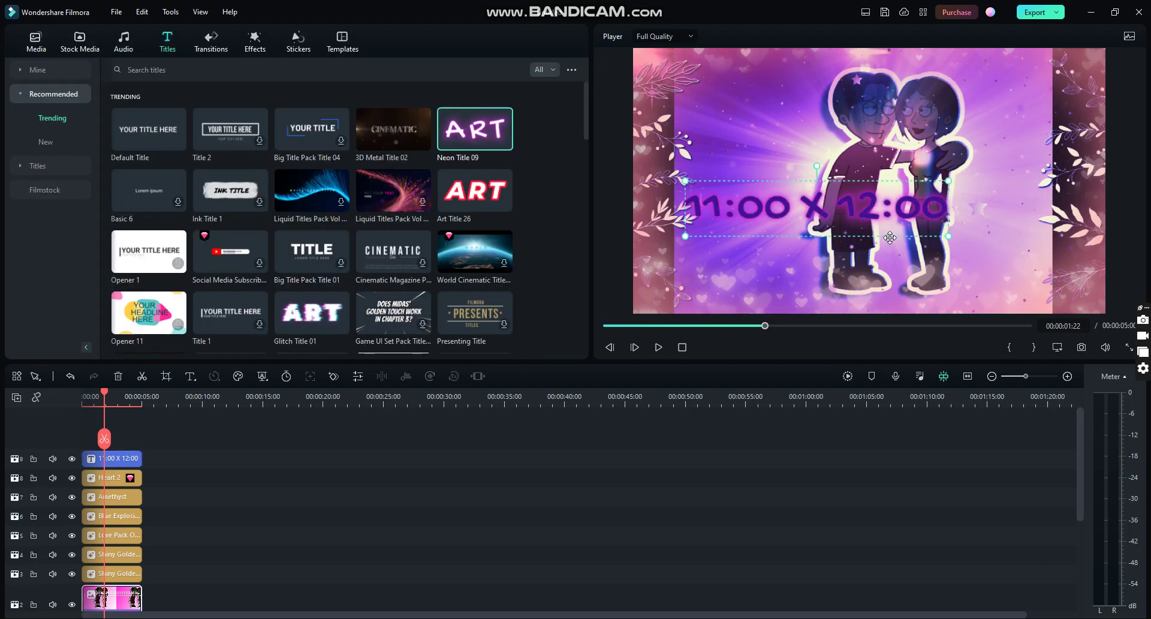
drag(875, 207, 944, 261)
drag(923, 111, 963, 191)
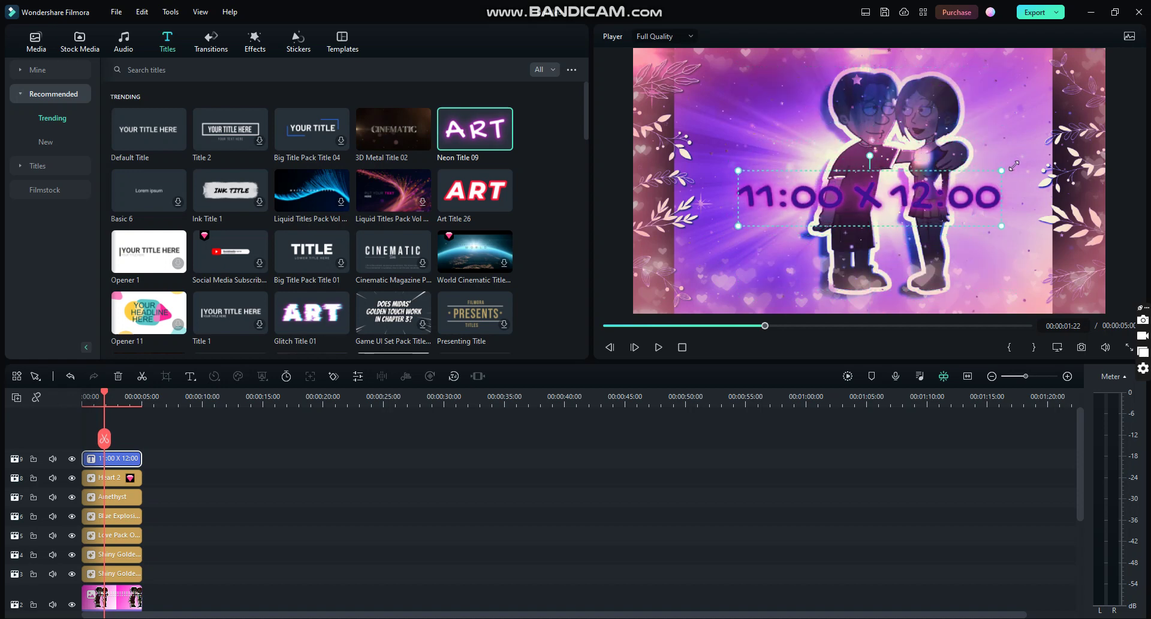
drag(1013, 165, 953, 224)
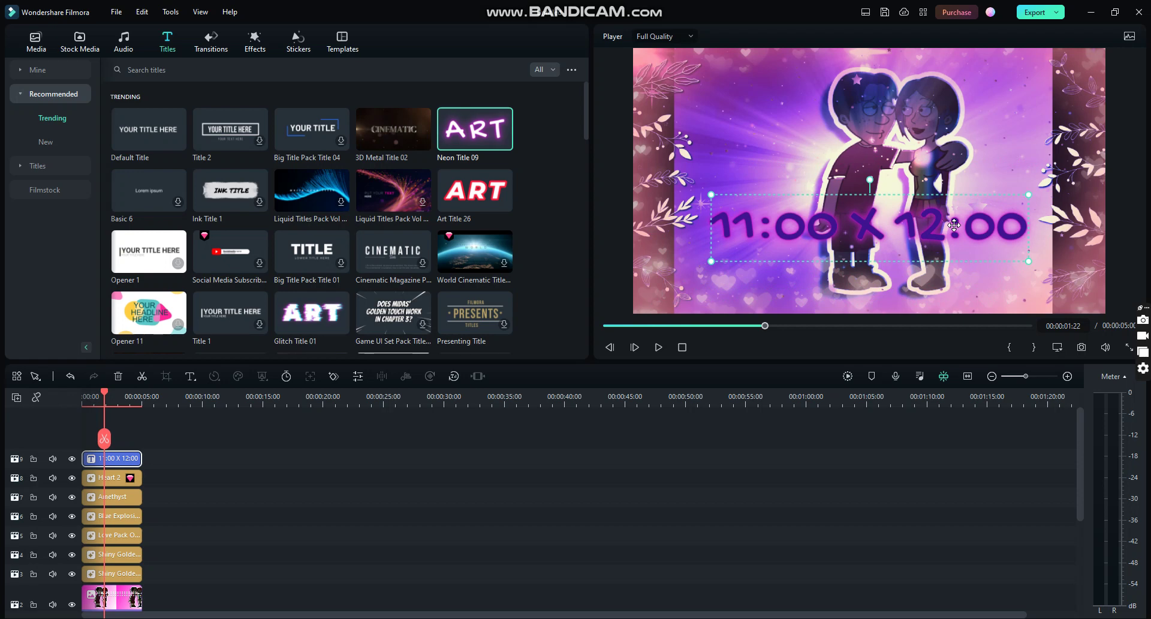
click(984, 286)
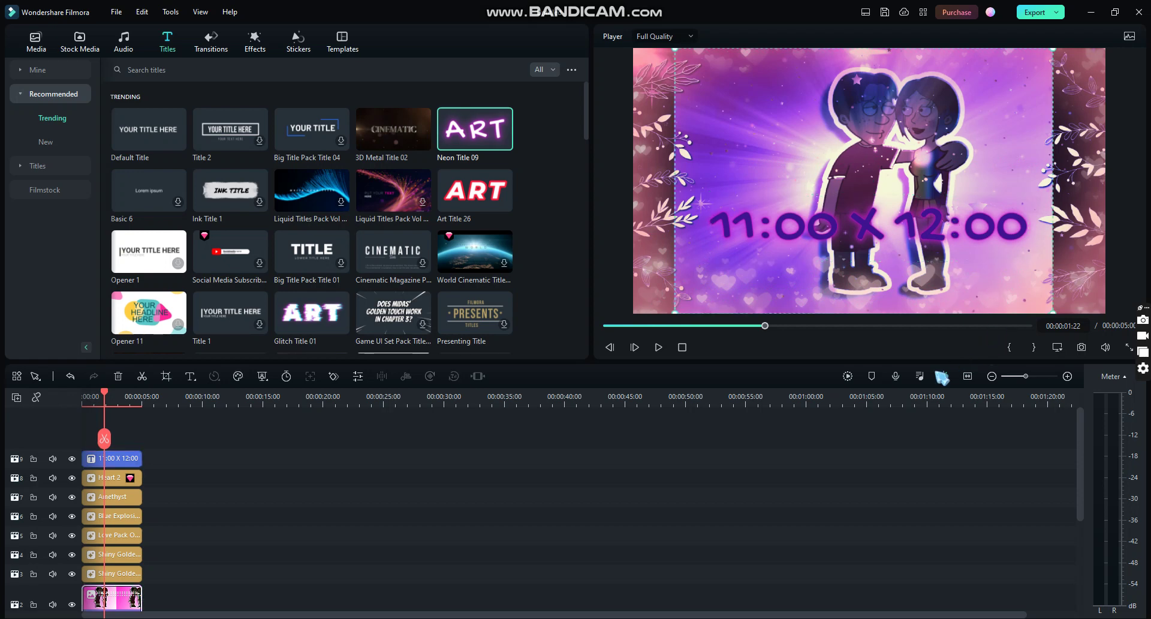
click(873, 404)
key(space)
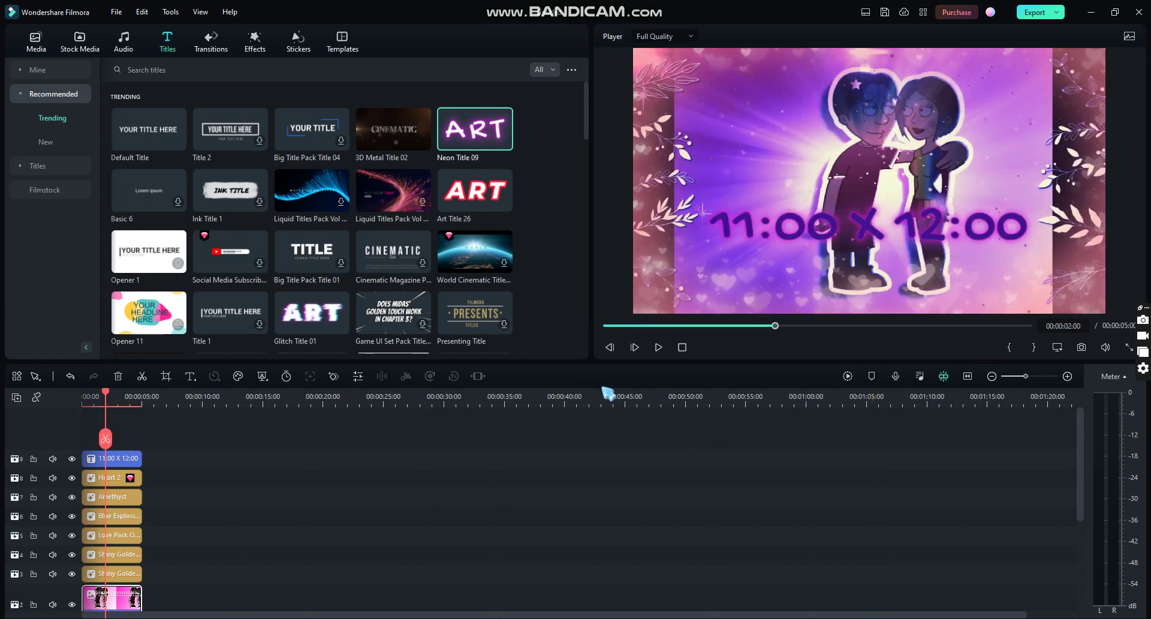
click(884, 573)
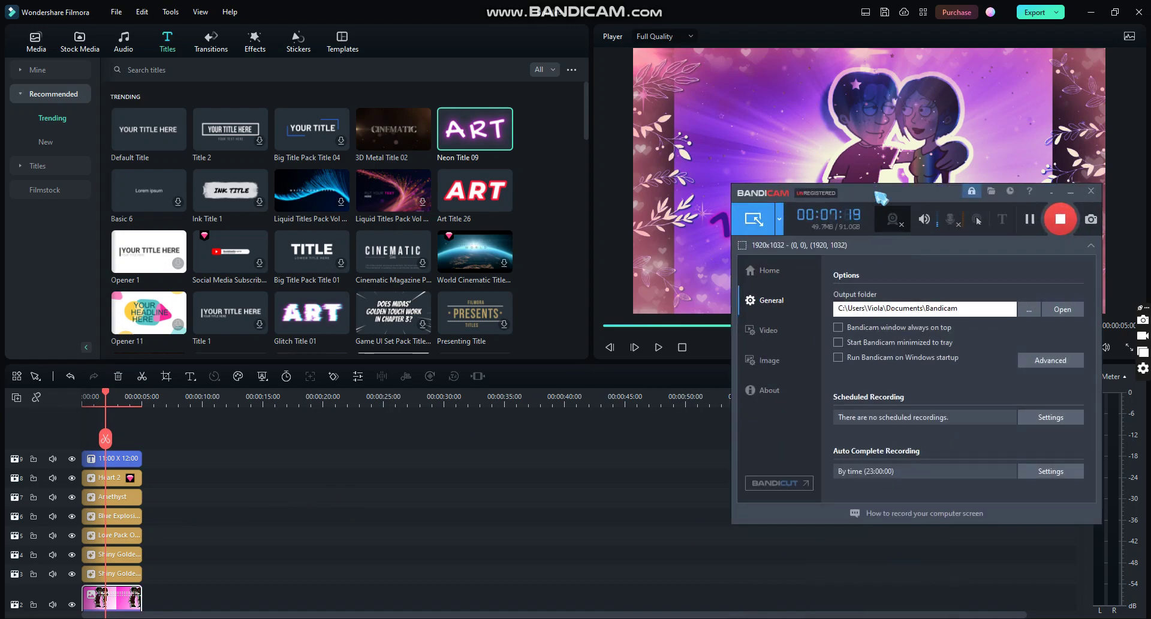